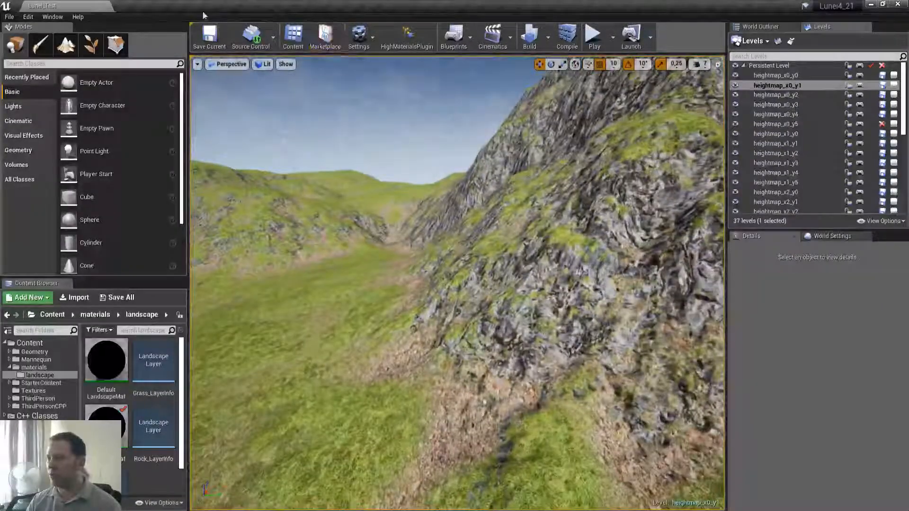
Step: Check the installed engine version in the About Unreal Editor information and close it
left_click(77, 17)
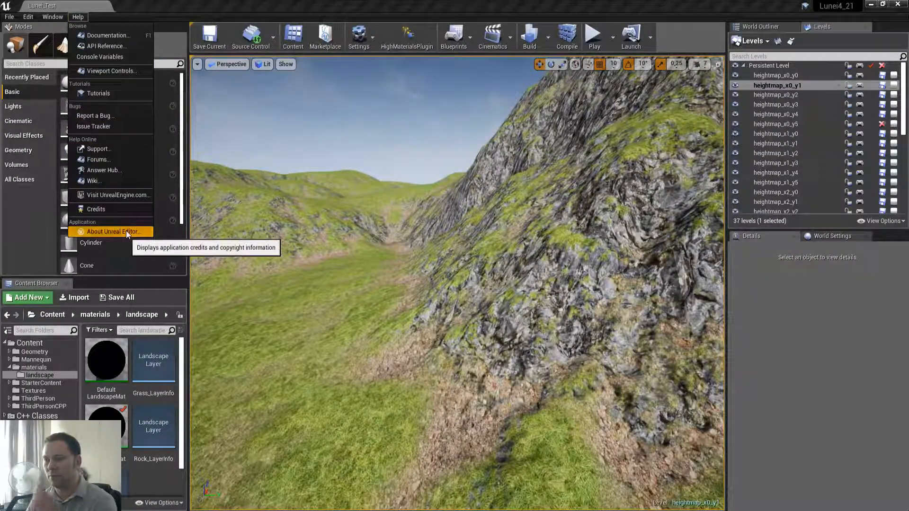
left_click(126, 231)
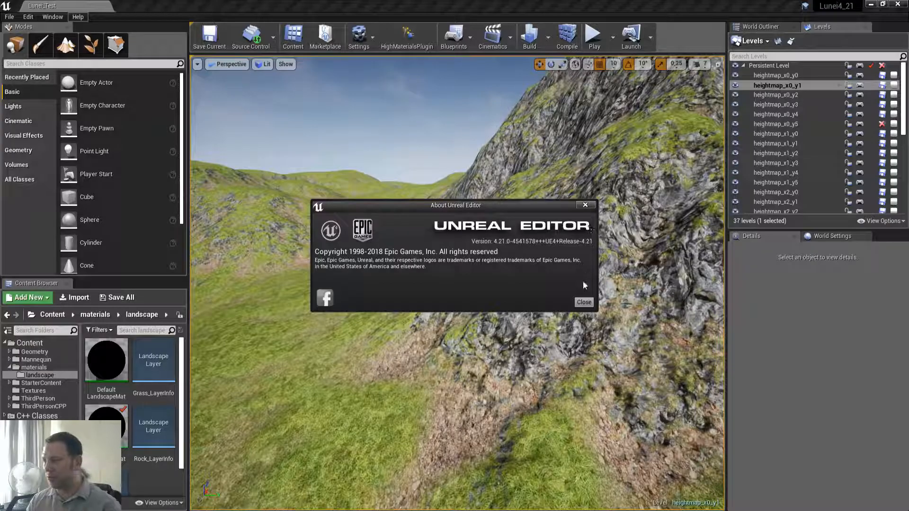
left_click(586, 307)
Step: Fly through the landscape's valleys and slopes to examine the grass, rock and gravel texturing from far and near
right_click_drag(540, 303, 556, 271)
key("w")
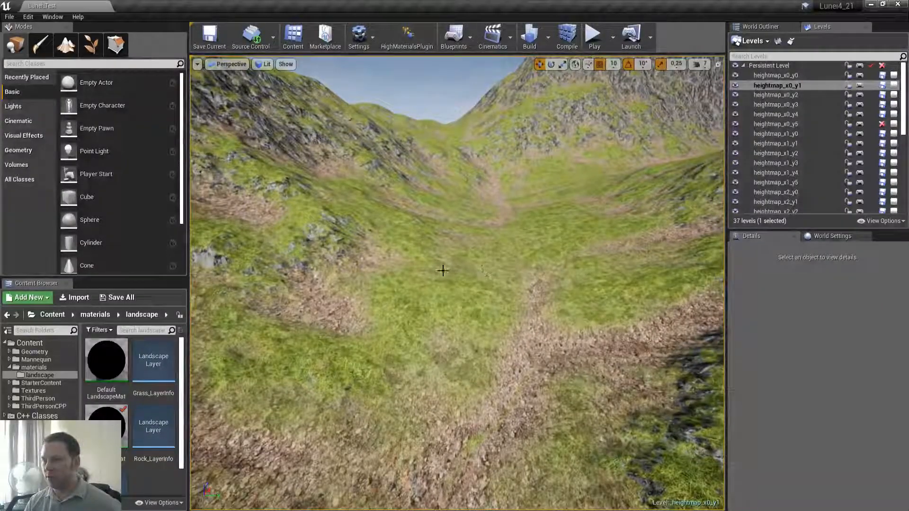
right_click_drag(422, 326, 379, 326)
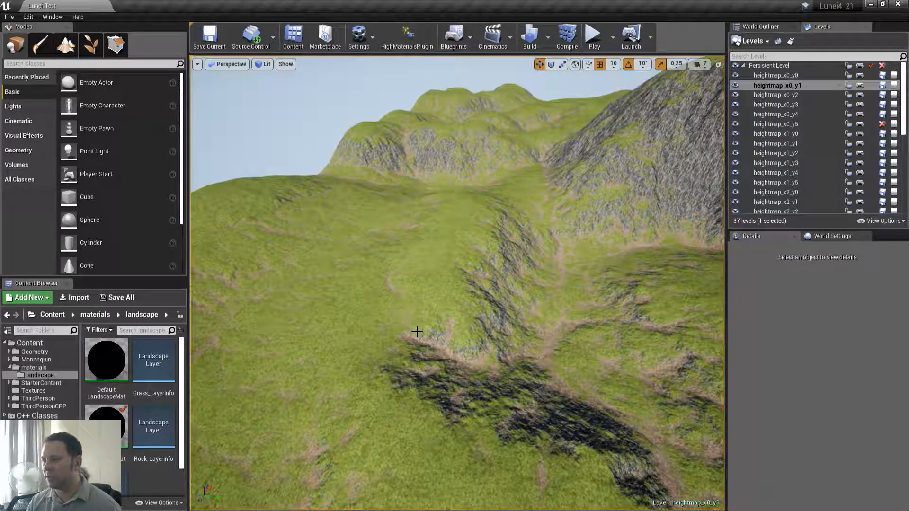
key("w")
right_click_drag(379, 326, 490, 348)
key("w")
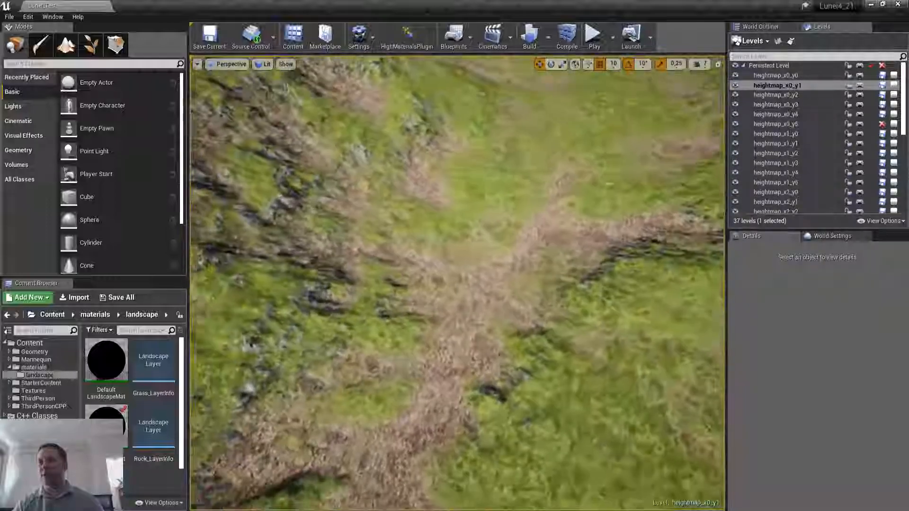
right_click_drag(489, 348, 410, 354)
key("w")
key("w")
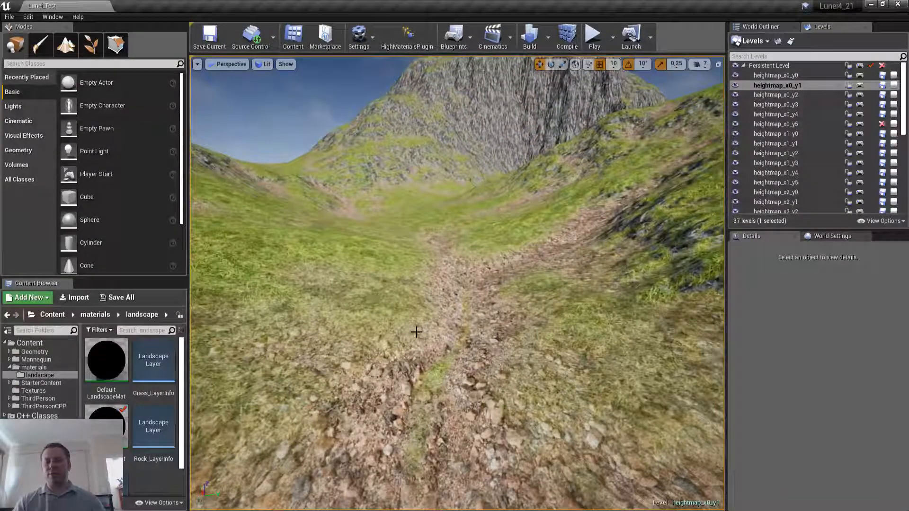
Step: Play the level in fullscreen with the third-person character on the gravel ground and stop the session
key("alt+p")
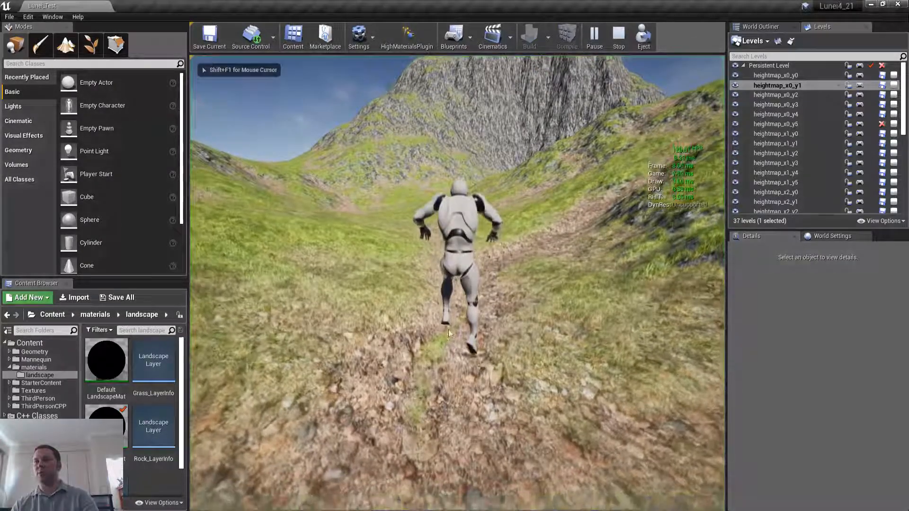
key("F11")
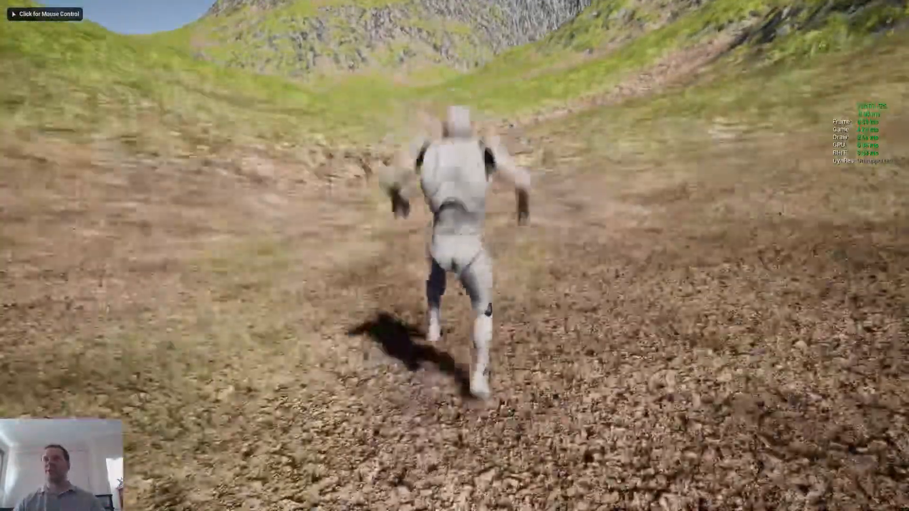
left_click(448, 330)
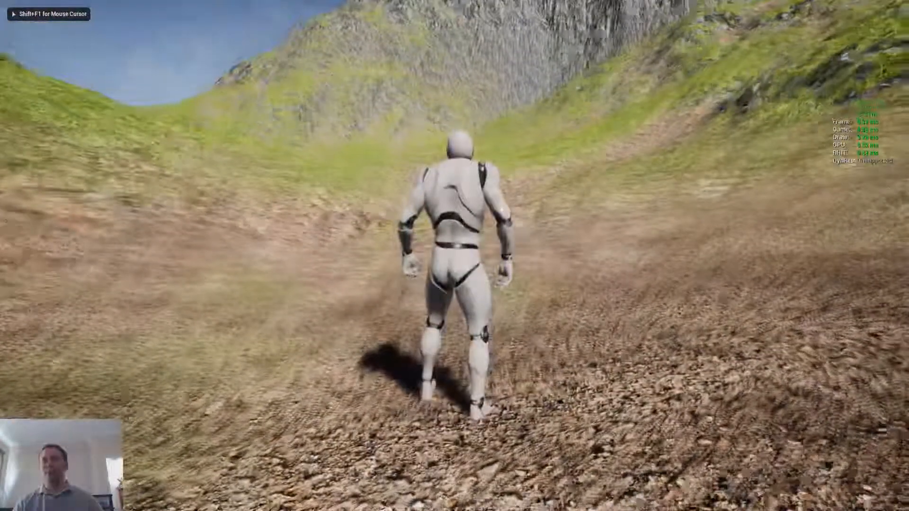
key("F11")
key("Escape")
right_click_drag(467, 244, 509, 263)
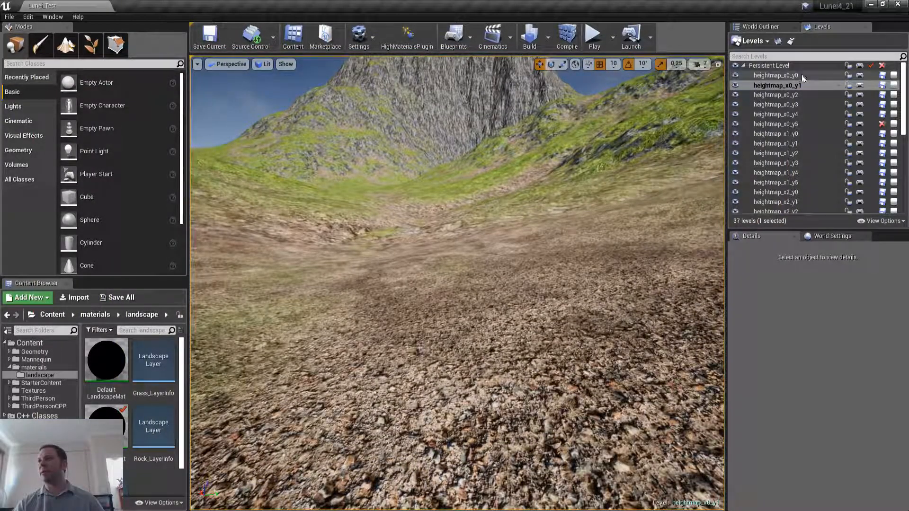
Step: Open World Composition, view the whole tiled landscape, inspect tile heightmap_x0_y0, and select all heightmap tiles before clearing the selection
left_click(778, 40)
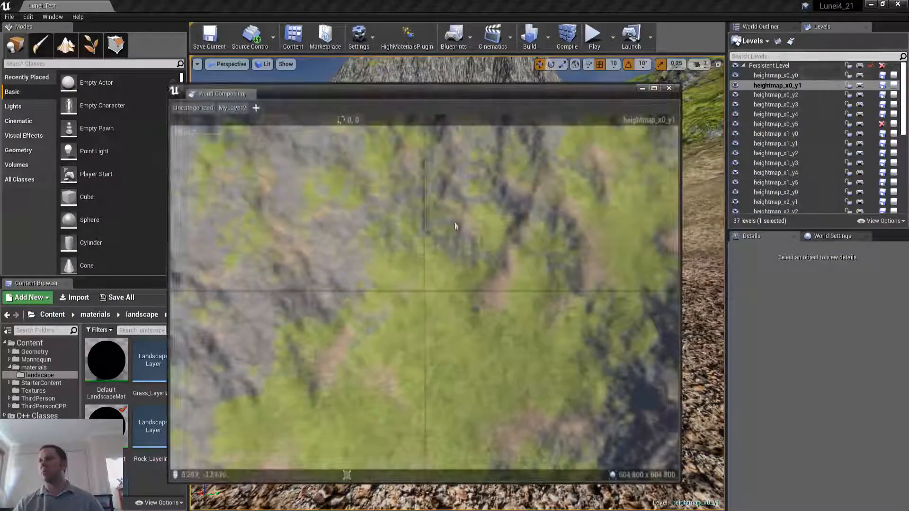
scroll(436, 260, "down", 10)
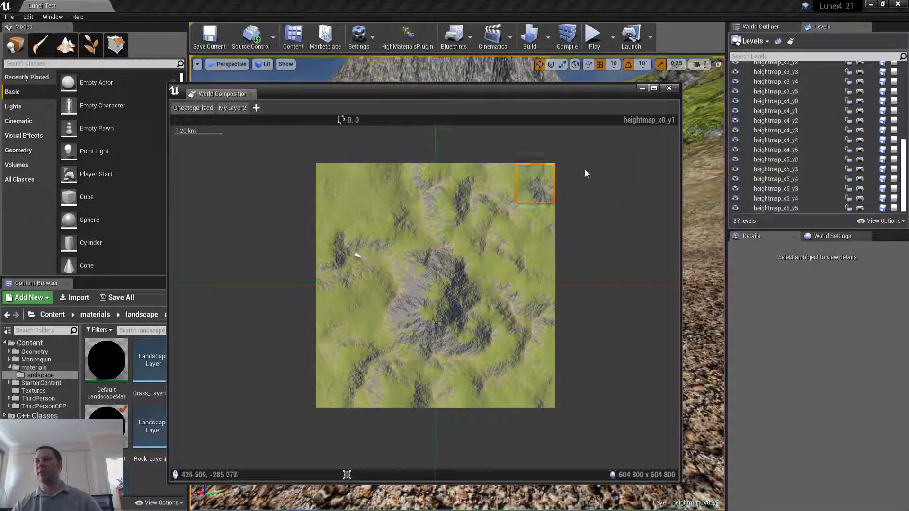
left_click(327, 183)
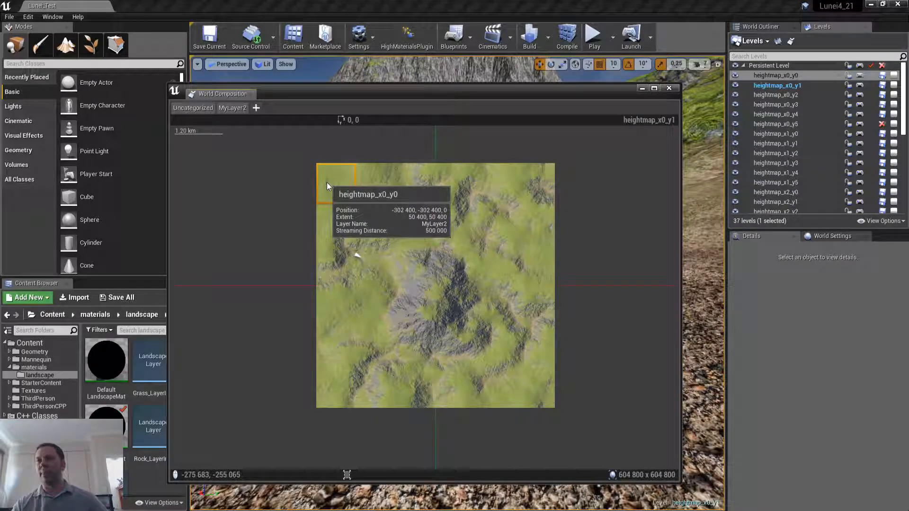
left_click(274, 166)
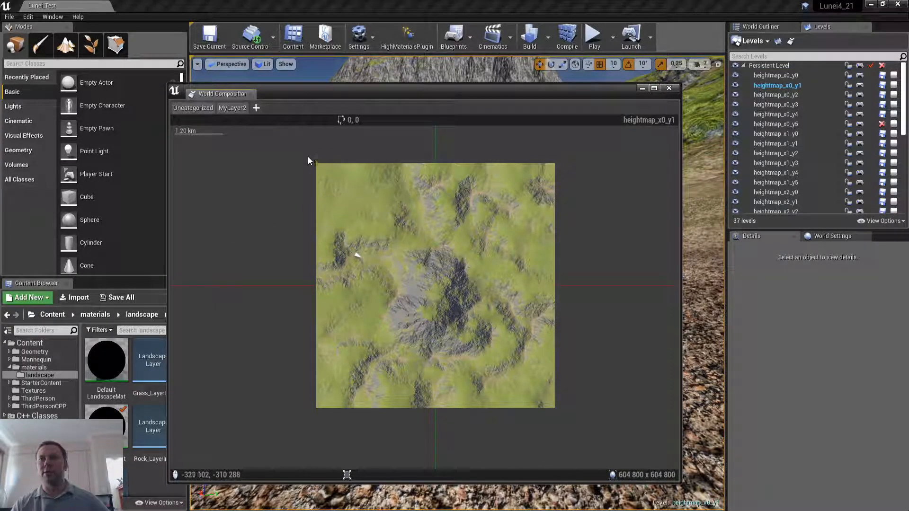
left_click_drag(280, 135, 630, 417)
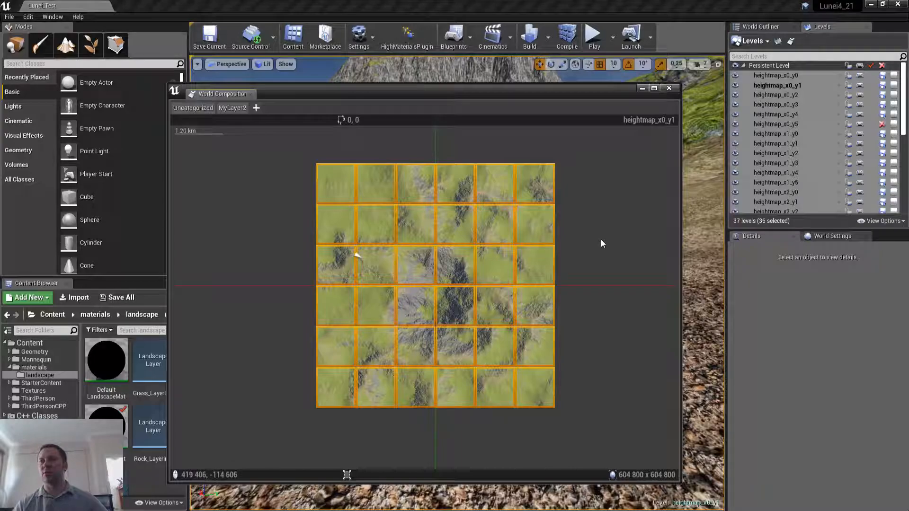
left_click(601, 242)
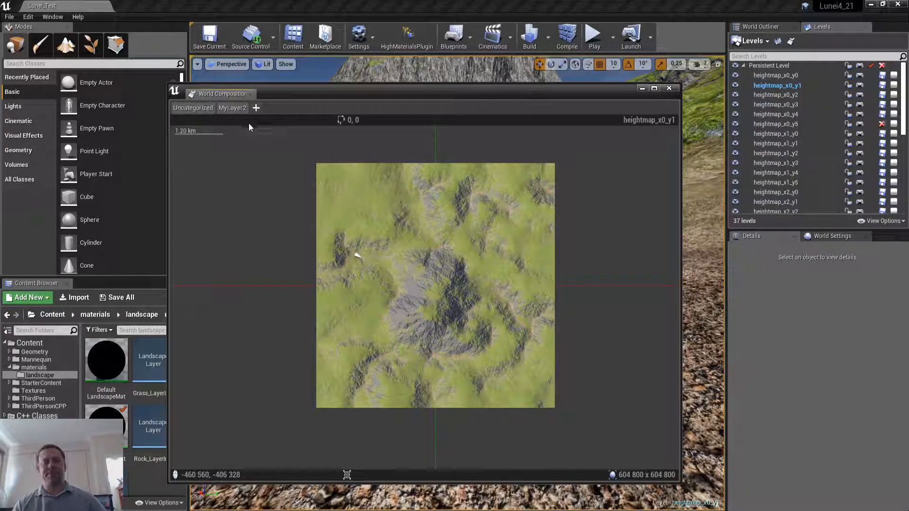
Step: Check the Uncategorized and MyLayer2 layers' streaming distance and close World Composition
left_click(193, 108)
left_click(233, 109)
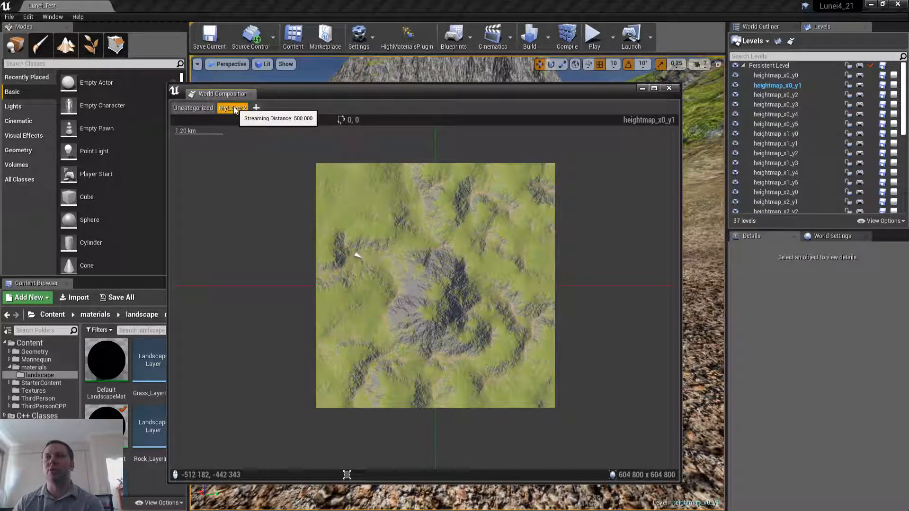
left_click(669, 88)
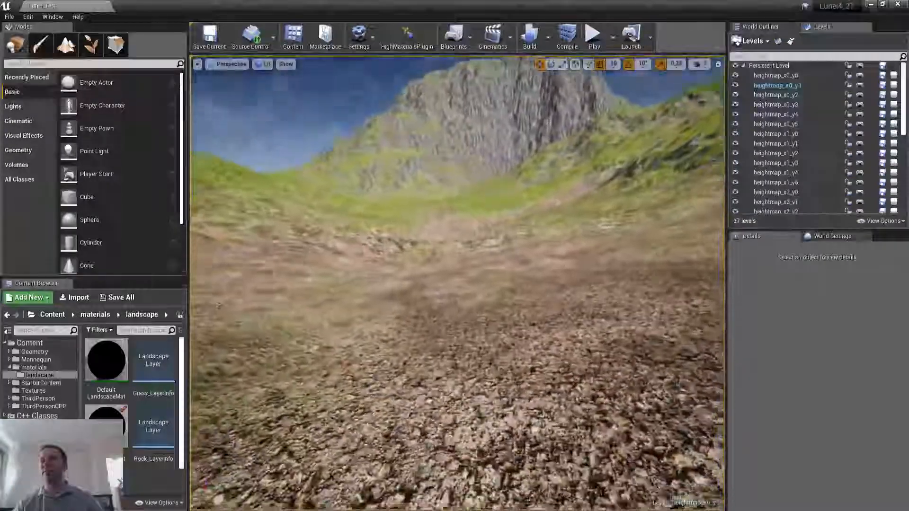
Step: Play the level in fullscreen and run the character around the valley to examine the terrain from ground level
right_click_drag(497, 188, 496, 205)
key("alt+p")
left_click(484, 207)
key("F11")
left_click(484, 207)
key("w")
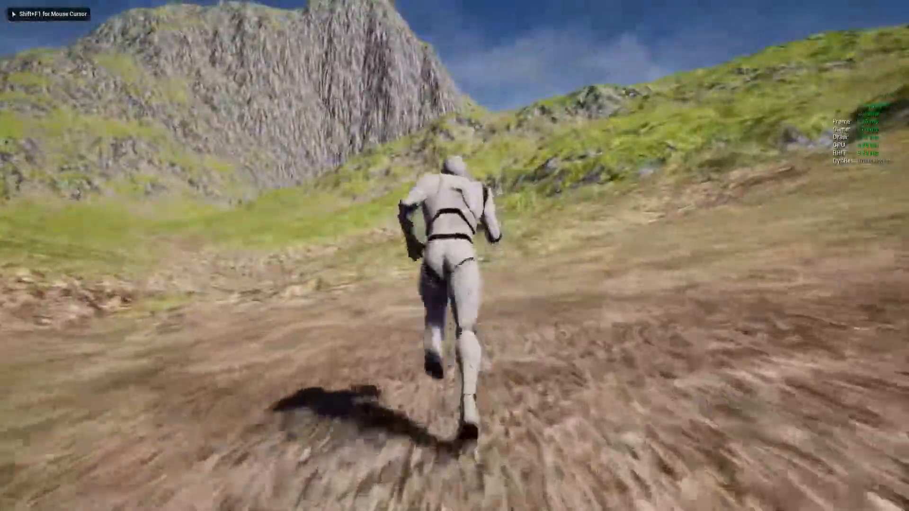
key("s")
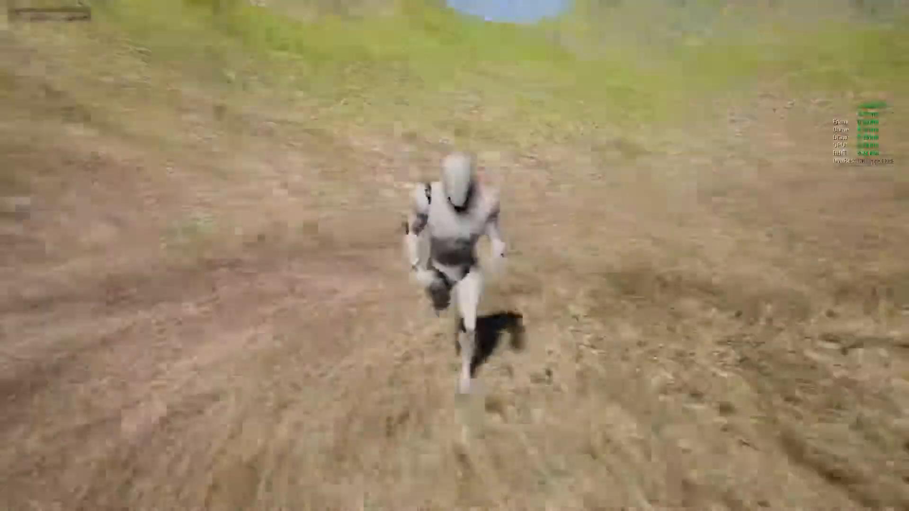
key("w")
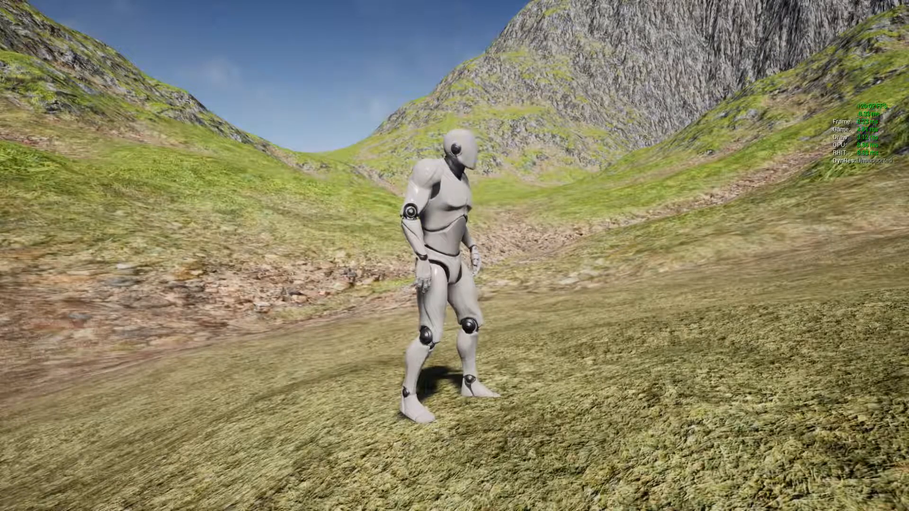
key("w")
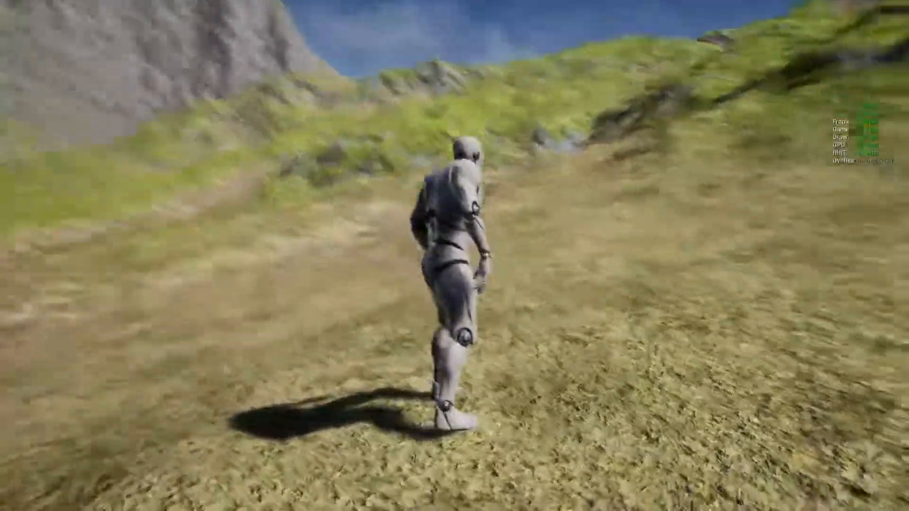
key("w")
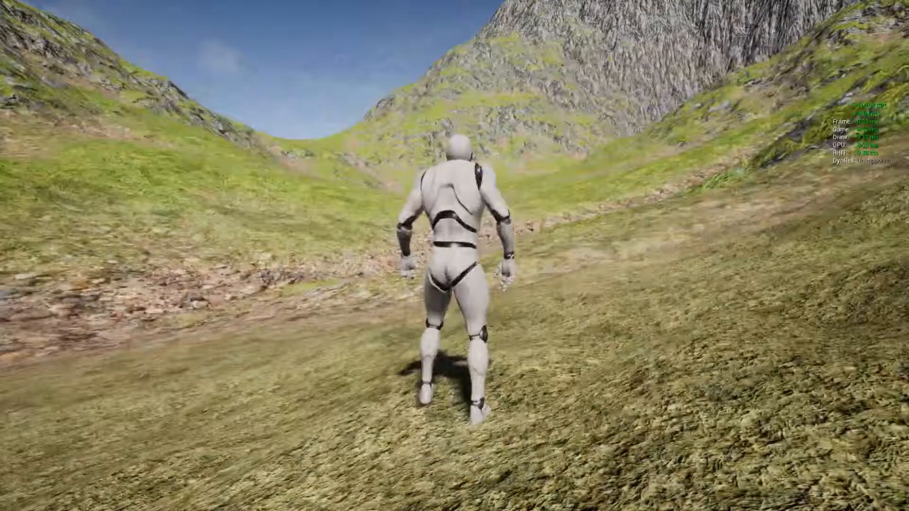
Step: Show the terrain in wireframe during play, end the session, and inspect the landscape mesh in the editor's Wireframe view mode
key("F1")
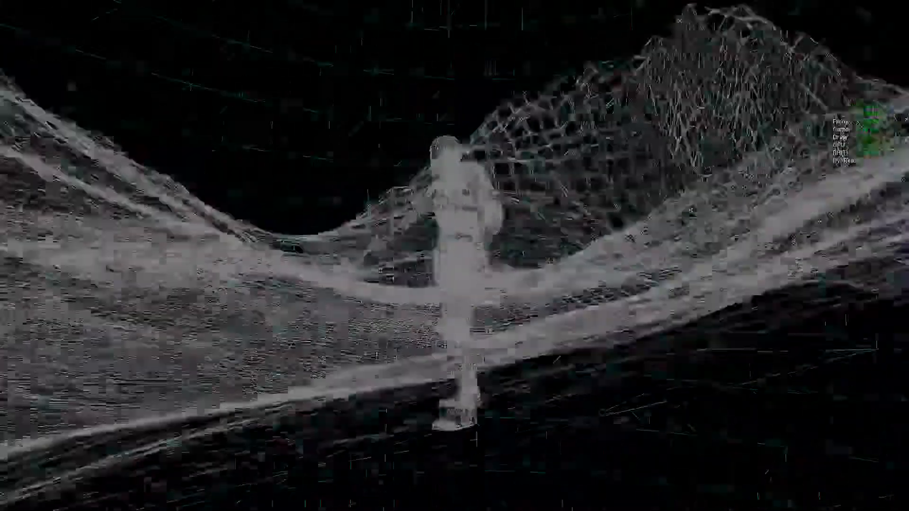
key("Escape")
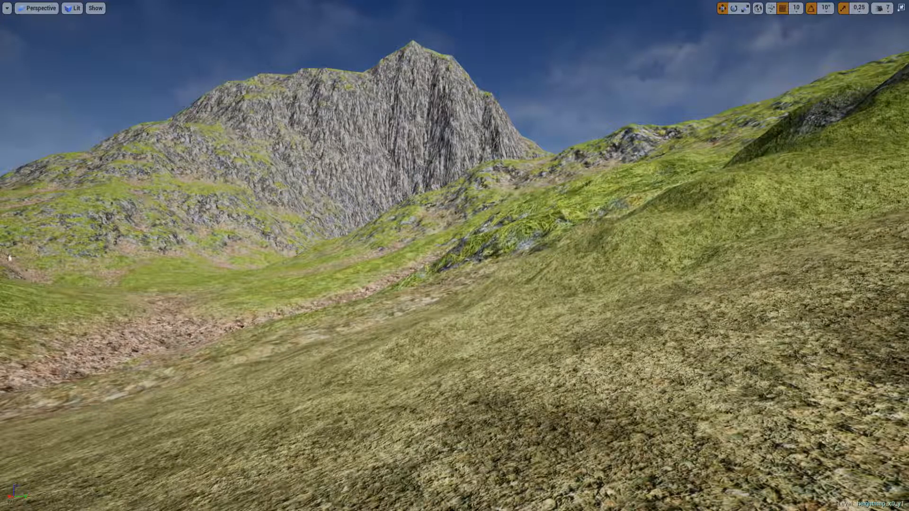
right_click_drag(455, 228, 462, 228)
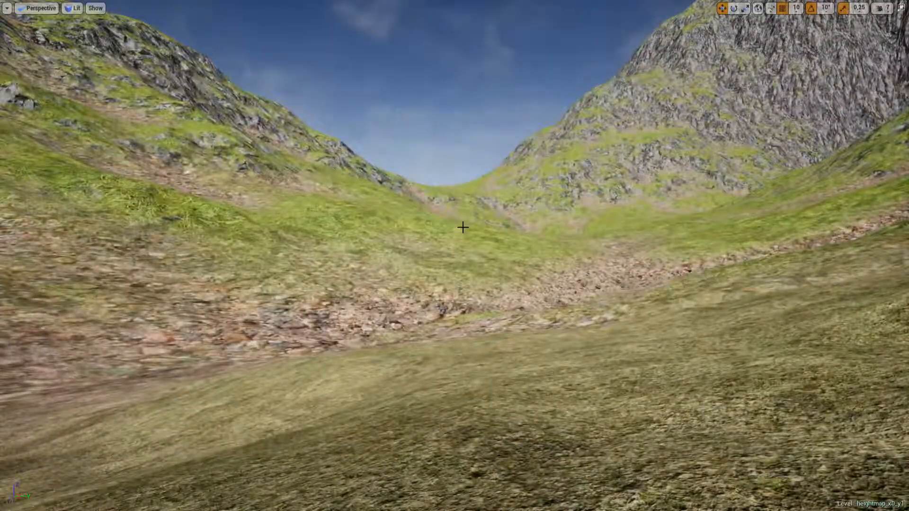
key("alt+2")
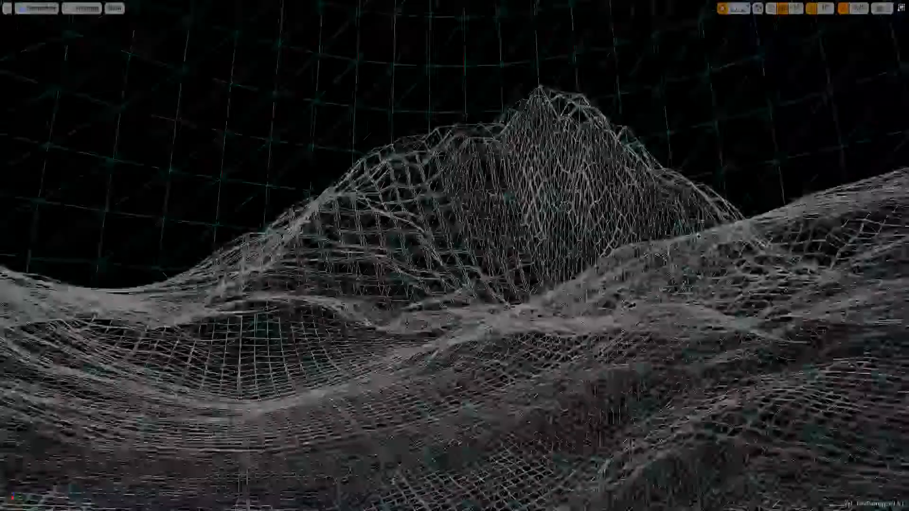
mouse_move(454, 256)
right_mouse_down()
mouse_move(445, 250)
mouse_move(454, 235)
mouse_move(444, 235)
mouse_move(445, 252)
right_mouse_up()
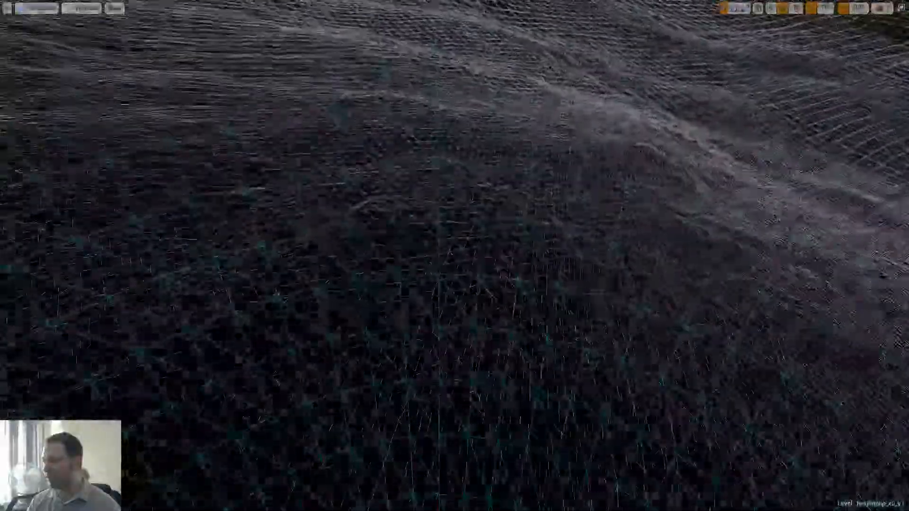
right_click_drag(455, 256, 422, 190)
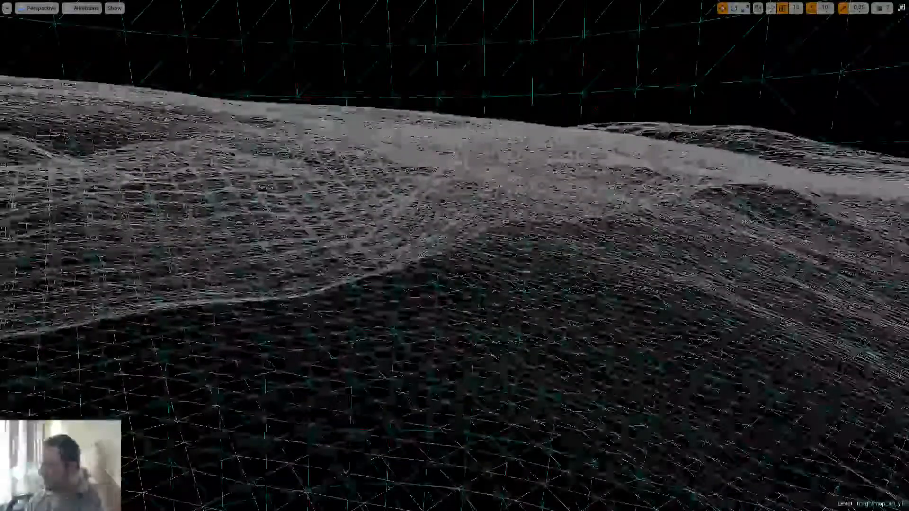
Step: Compare the landscape in the Lit and Unlit view modes while looking across the hills, finishing in Lit
key("alt+4")
right_click_drag(646, 268, 751, 235)
key("alt+4")
mouse_move(620, 279)
right_mouse_down()
mouse_move(729, 298)
mouse_move(620, 280)
right_mouse_up()
key("alt+3")
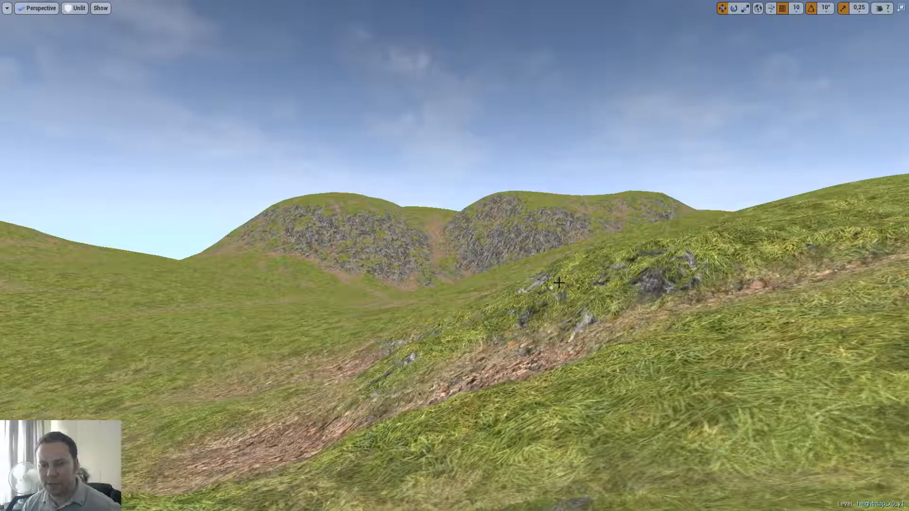
mouse_move(356, 254)
right_mouse_down()
mouse_move(441, 274)
mouse_move(326, 255)
mouse_move(344, 258)
right_mouse_up()
key("alt+4")
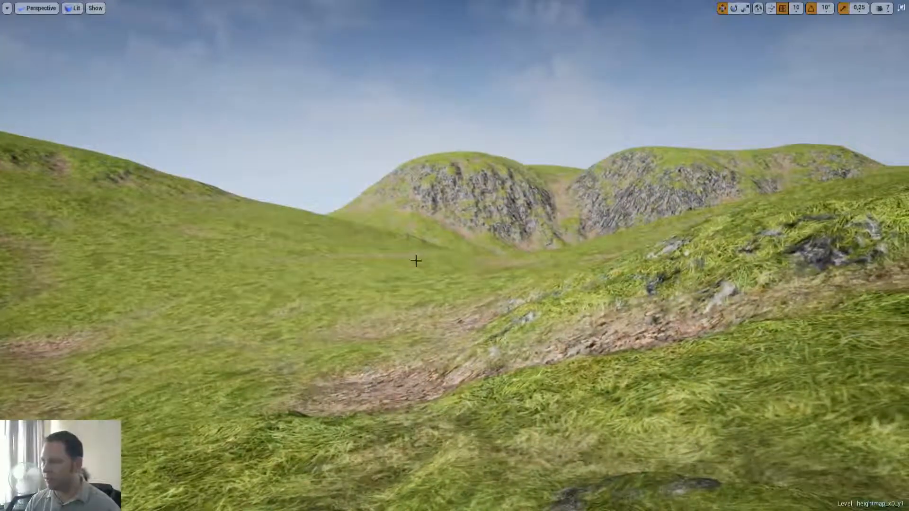
key("alt+3")
right_click_drag(405, 270, 423, 266)
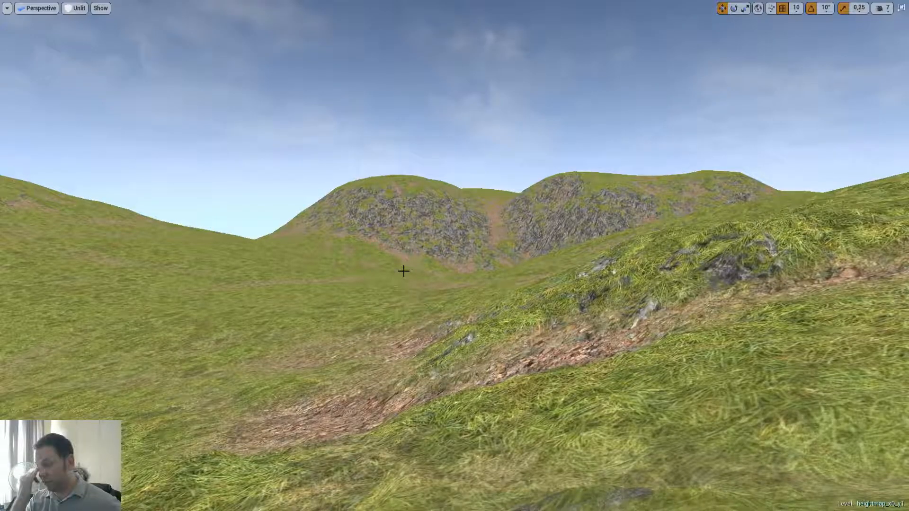
key("alt+4")
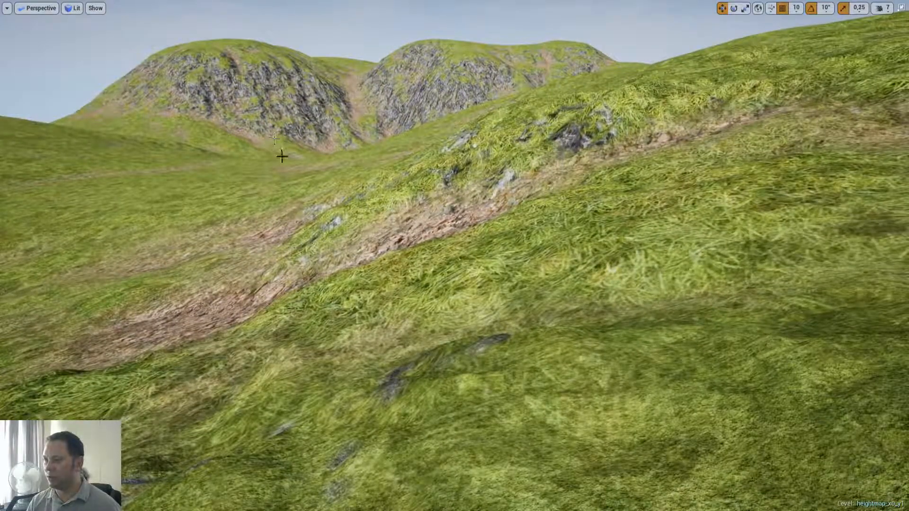
Step: Leave the fullscreen viewport and fly up to the steep mountain face to examine its rock texture
right_click_drag(282, 155, 374, 234)
key("F11")
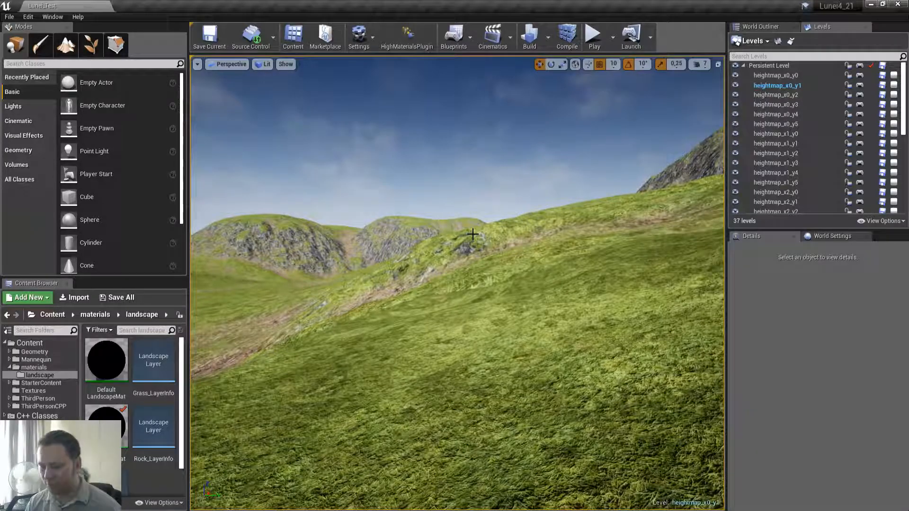
right_click_drag(472, 234, 485, 265)
key("w")
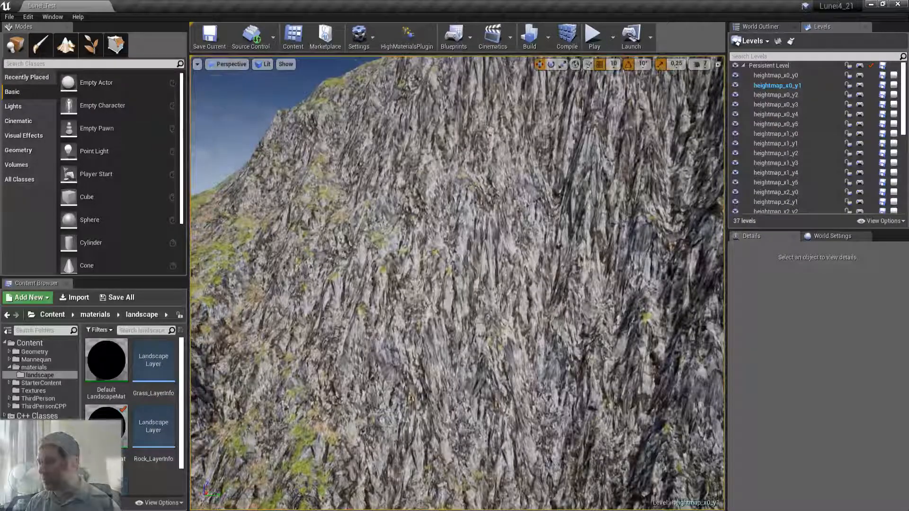
double_click(112, 358)
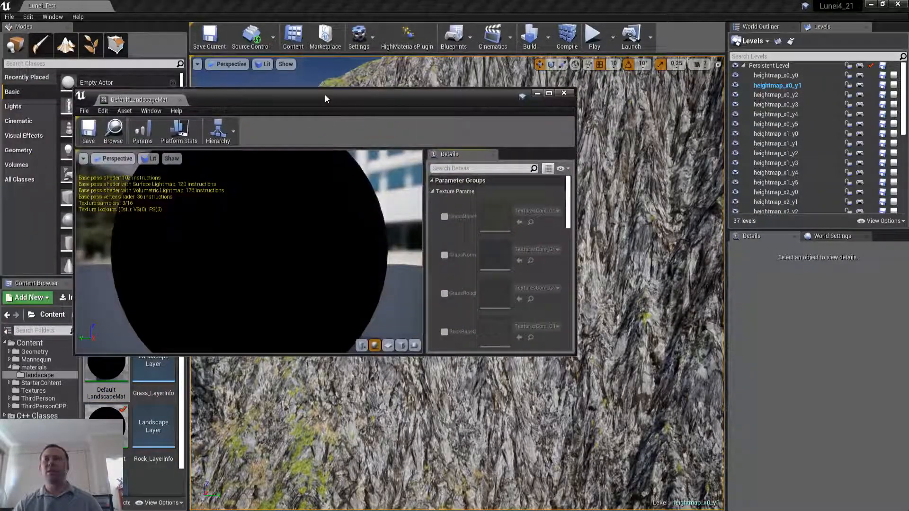
double_click(330, 97)
left_click(897, 6)
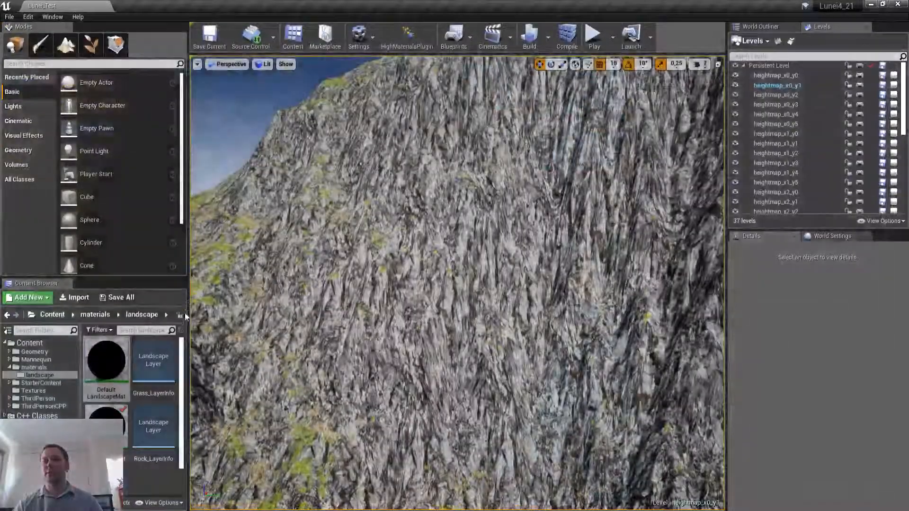
Step: Open the Landscapemat material and examine its overall node graph and the High Tile group's grass, sand and rock blend
double_click(122, 415)
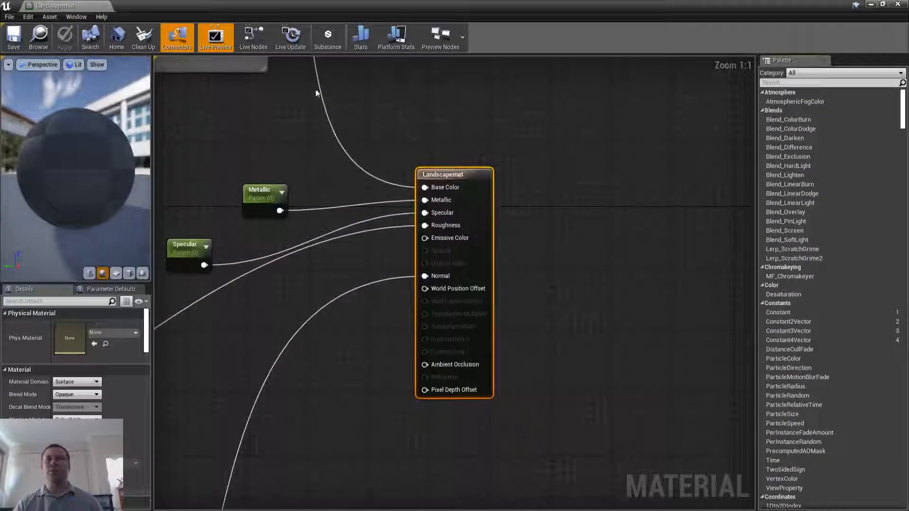
scroll(396, 199, "down", 8)
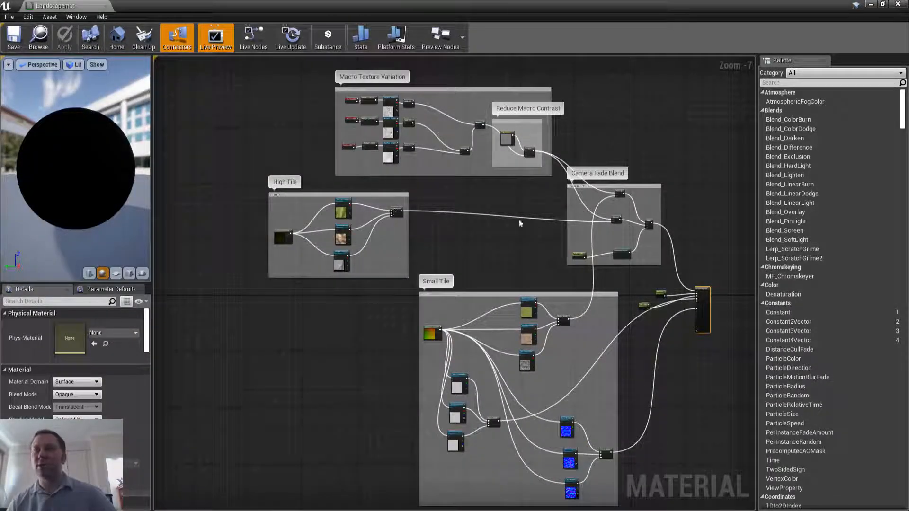
scroll(365, 213, "up", 4)
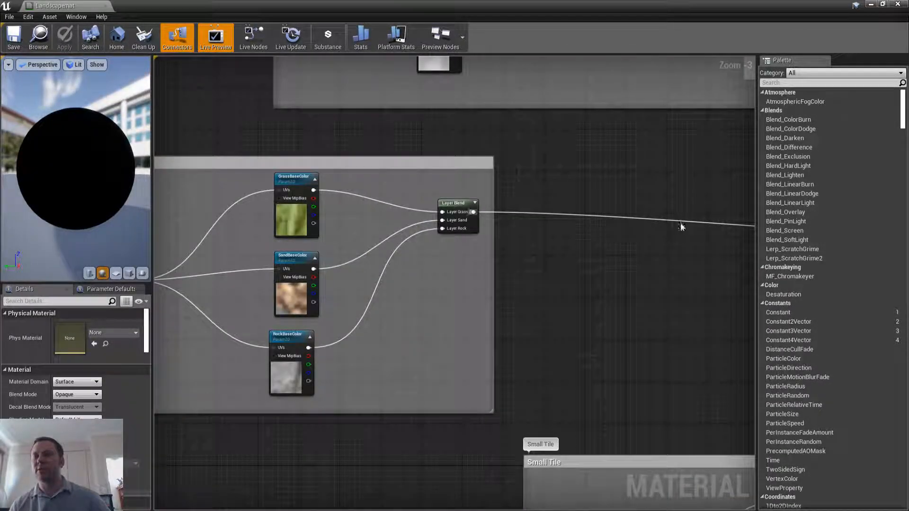
scroll(621, 207, "down", 4)
right_click_drag(621, 207, 392, 174)
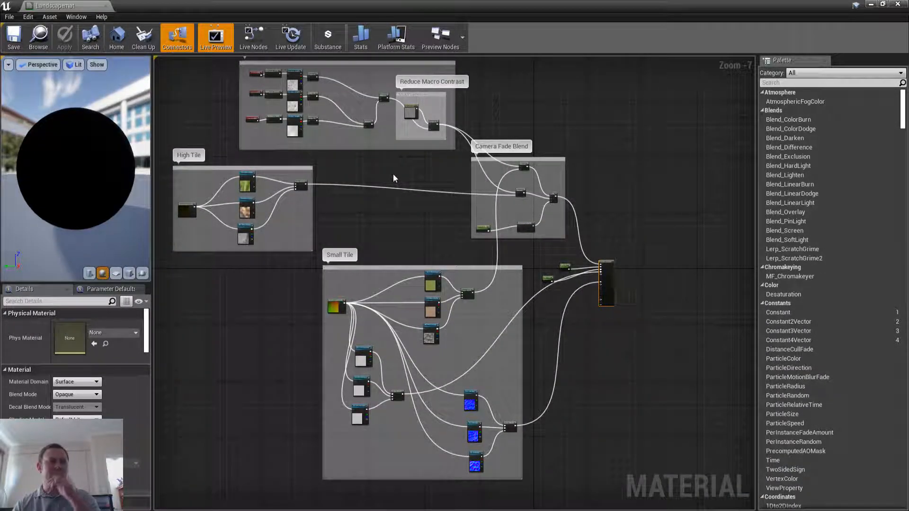
right_click_drag(370, 238, 349, 186)
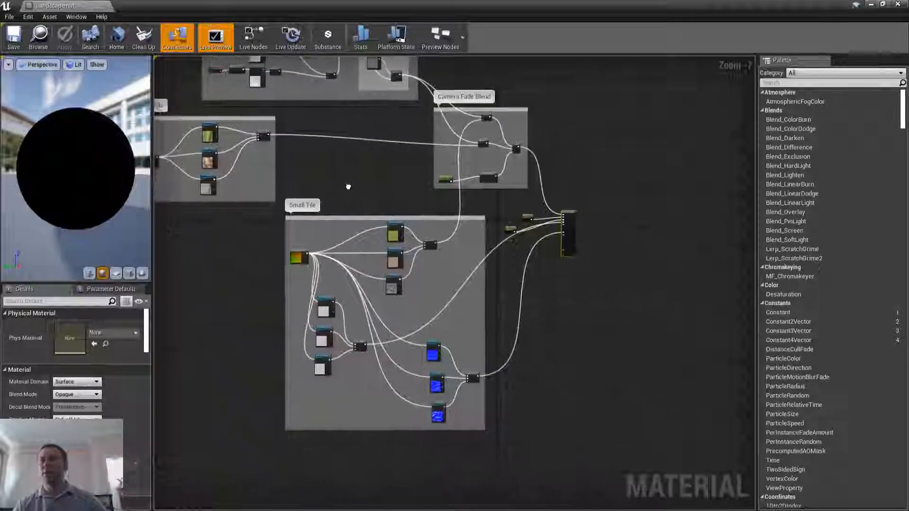
Step: Examine the Small Tile group's base color, roughness and normal texture samples and follow their layer blends to the material output
scroll(487, 229, "up", 6)
scroll(326, 147, "down", 4)
right_click_drag(268, 115, 502, 134)
right_click_drag(498, 310, 482, 201)
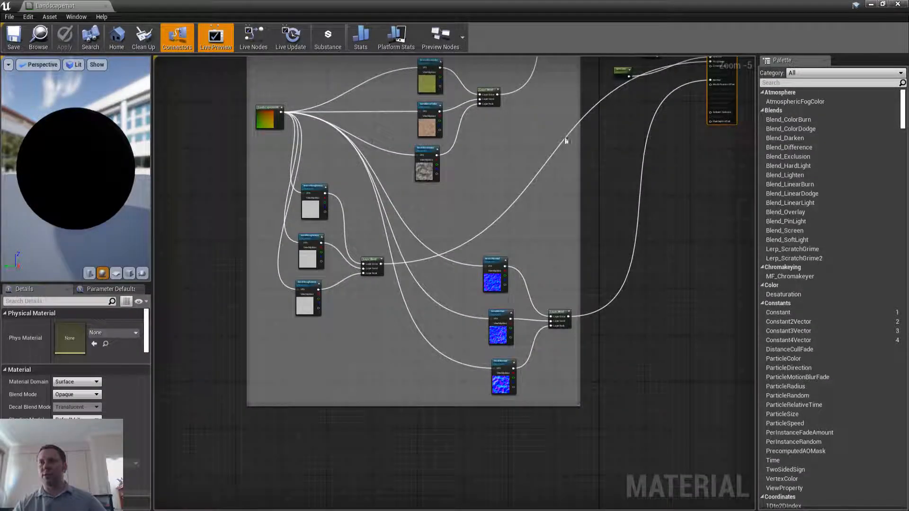
right_click_drag(568, 141, 574, 331)
right_click_drag(355, 180, 416, 278)
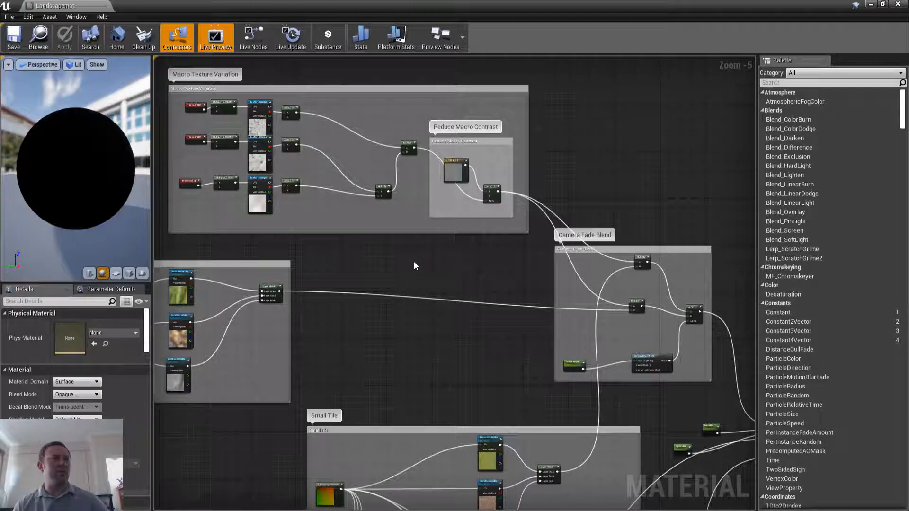
Step: Examine how the macro texture variation feeds the Camera Fade Blend group, and close the material
right_click_drag(334, 267, 286, 176)
right_click_drag(473, 300, 445, 291)
scroll(402, 181, "up", 5)
scroll(373, 178, "down", 3)
left_click(905, 5)
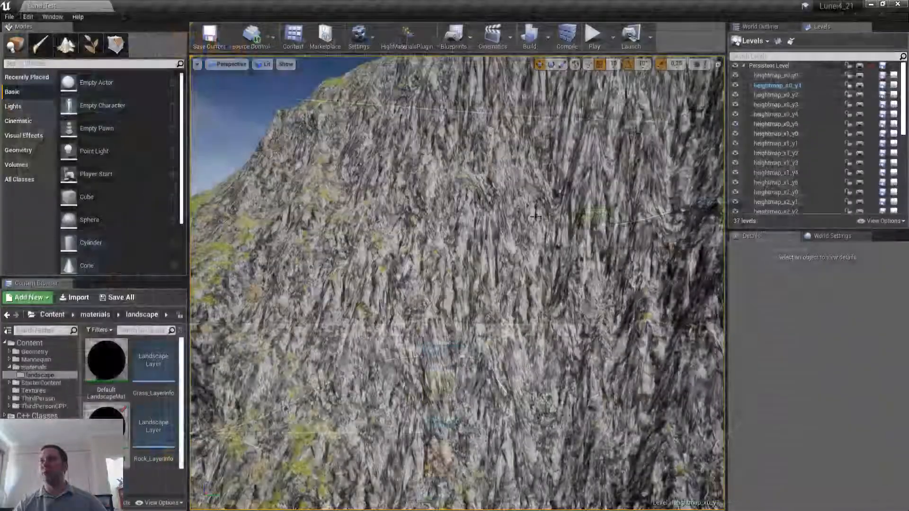
left_click(905, 4)
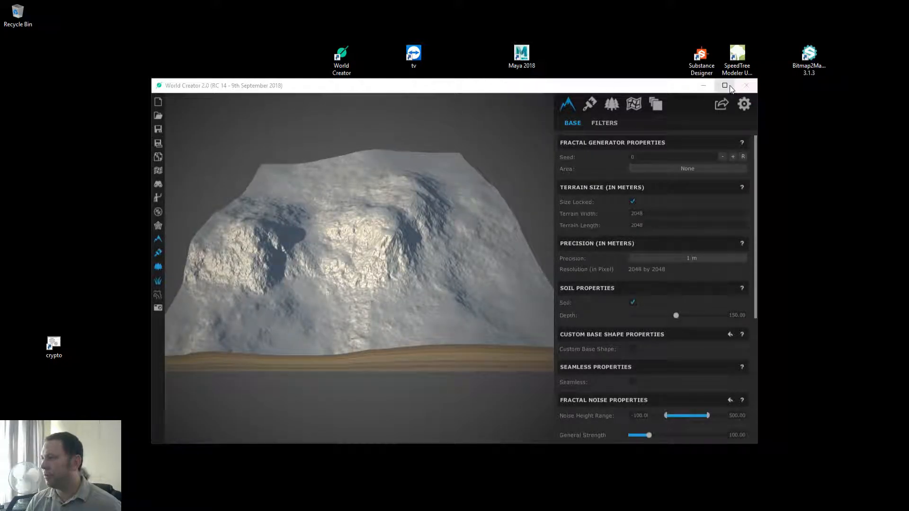
Step: In World Creator, open the project LuneiTest.wcp from the Lunei4_21\WorldCreator\LuneiTest folder
left_click(158, 118)
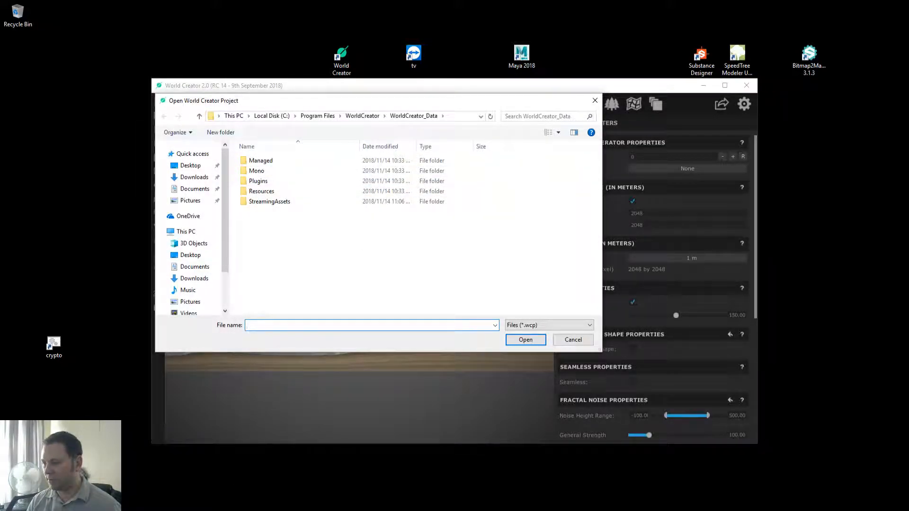
key("alt+Tab")
left_click(394, 181)
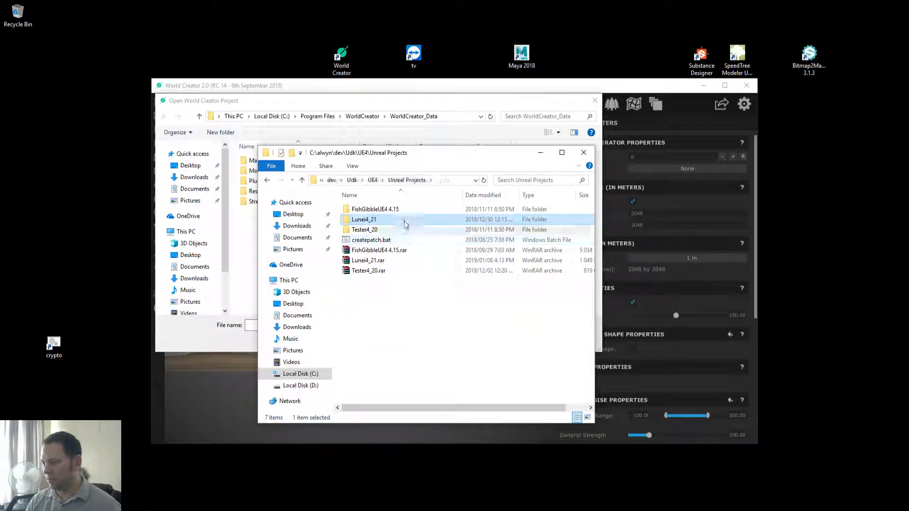
double_click(391, 219)
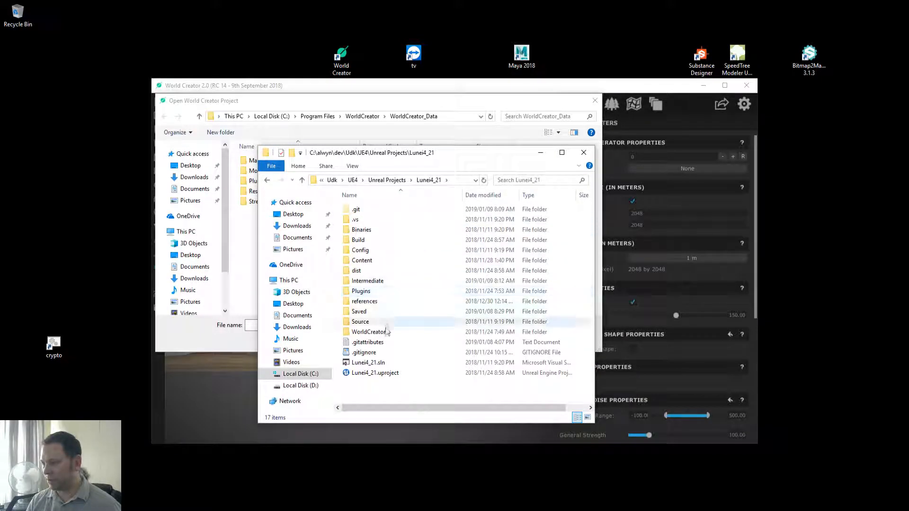
double_click(389, 333)
double_click(392, 209)
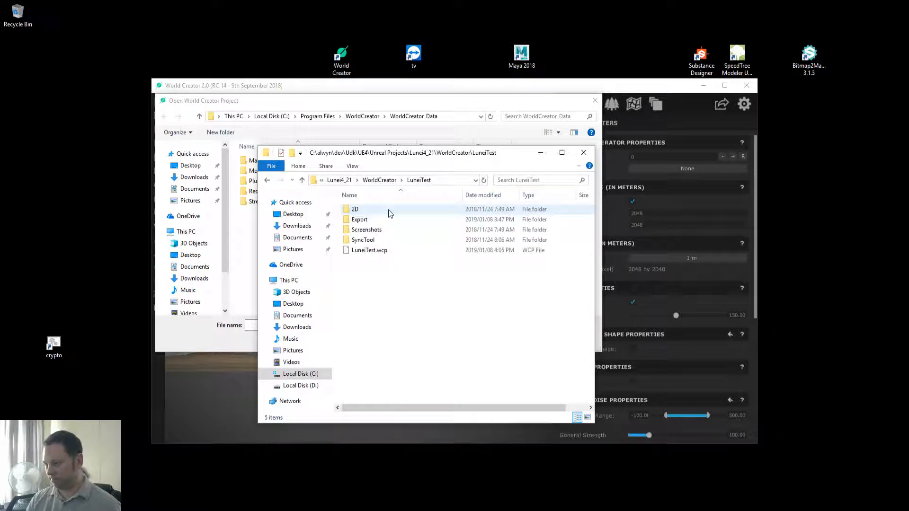
left_click(393, 251)
left_click(376, 326)
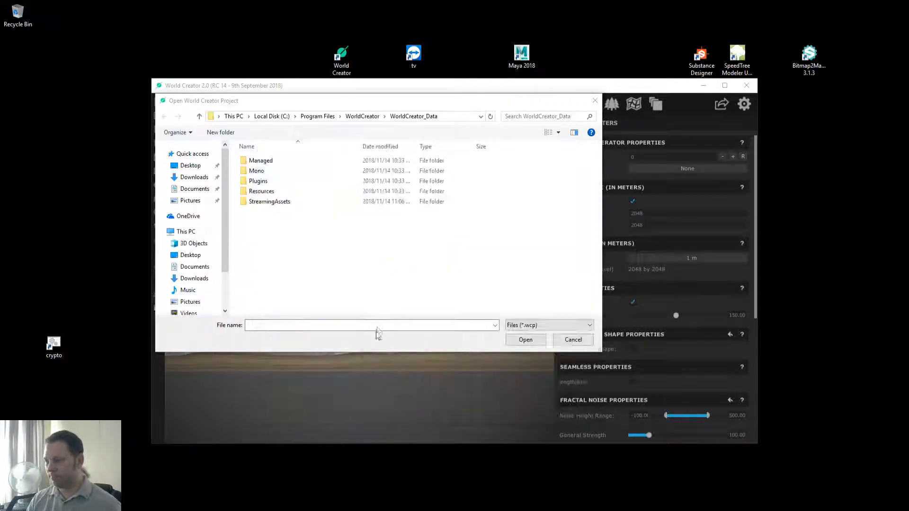
key("ctrl+v")
left_click(526, 342)
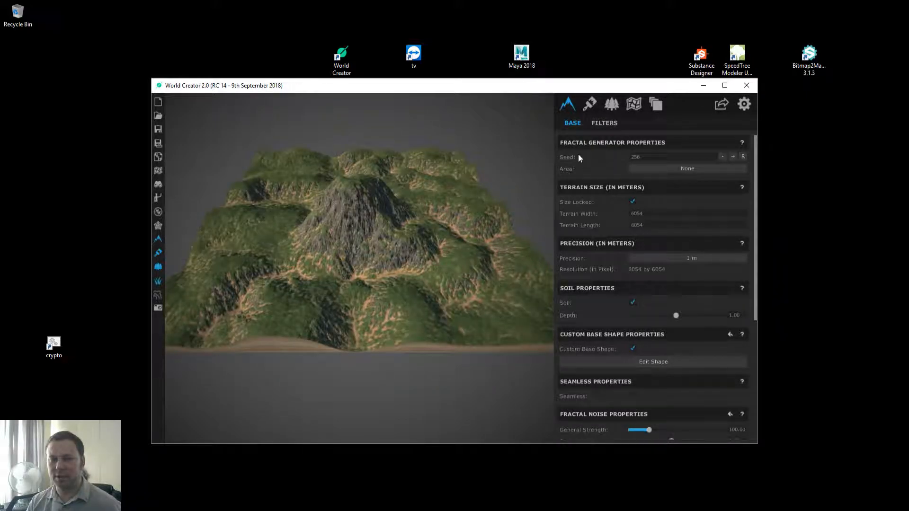
Step: Maximize the World Creator window, inspect the mountain terrain from several angles, and reset the camera
left_click(725, 85)
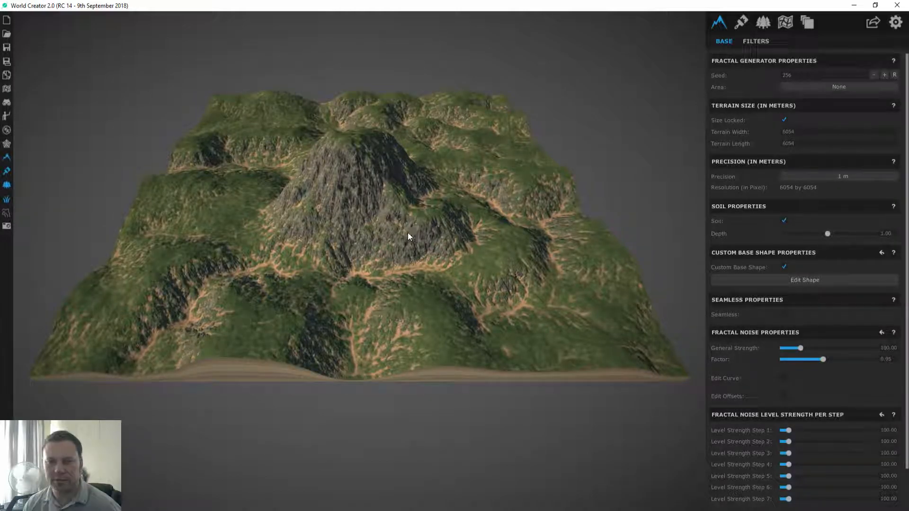
middle_click_drag(417, 249, 365, 318)
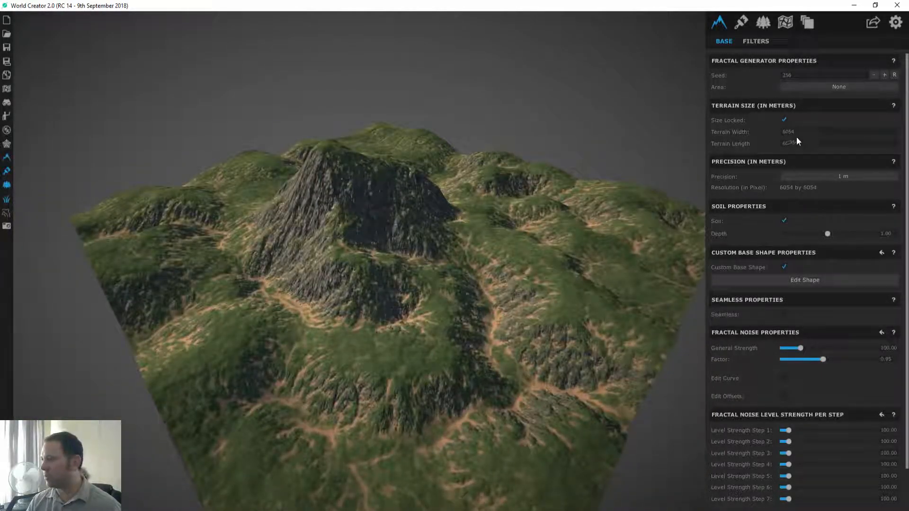
middle_click_drag(285, 326, 354, 316)
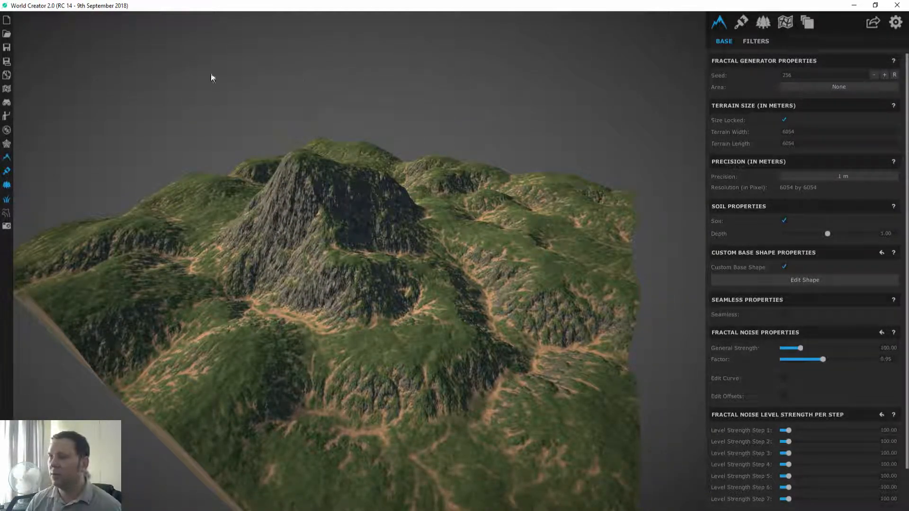
middle_click_drag(462, 278, 501, 279)
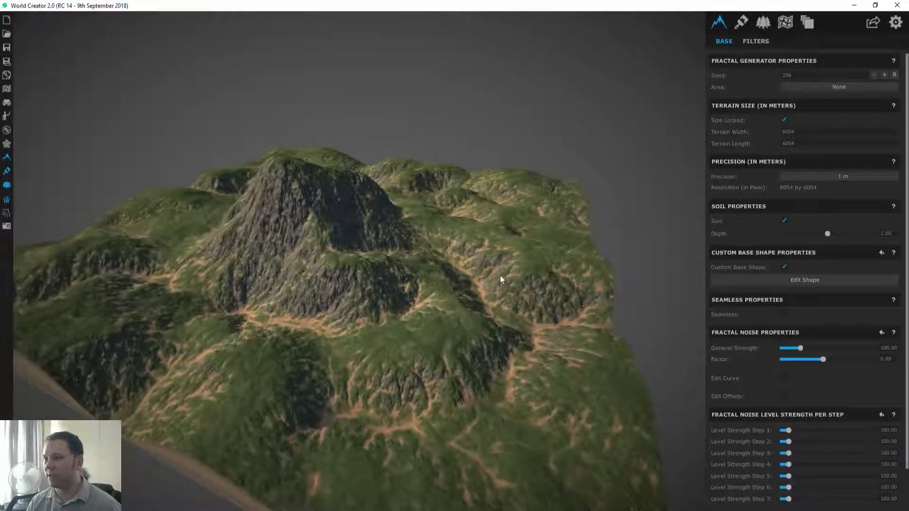
middle_click_drag(553, 262, 583, 244)
key("r")
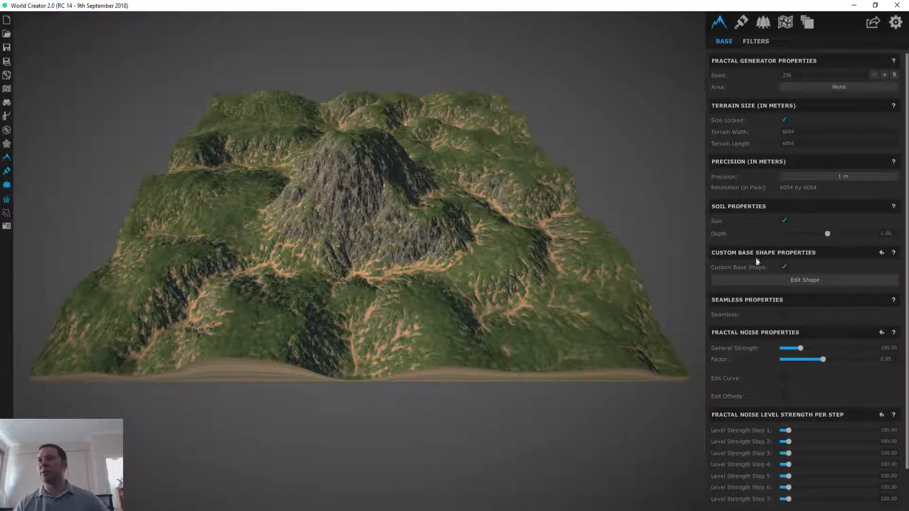
Step: Review the terrain's base properties, from the generator seed down to the fractal noise level strengths
scroll(758, 284, "down", 1)
scroll(429, 243, "up", 1)
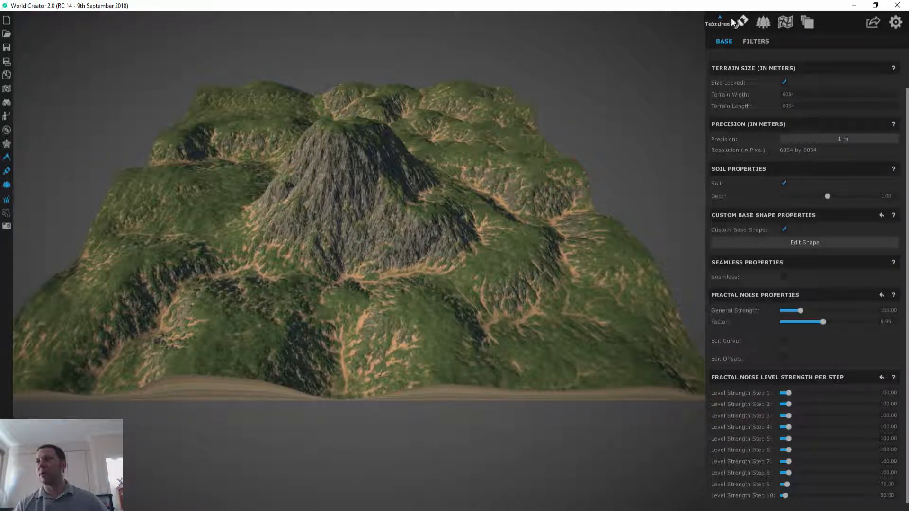
scroll(757, 122, "up", 1)
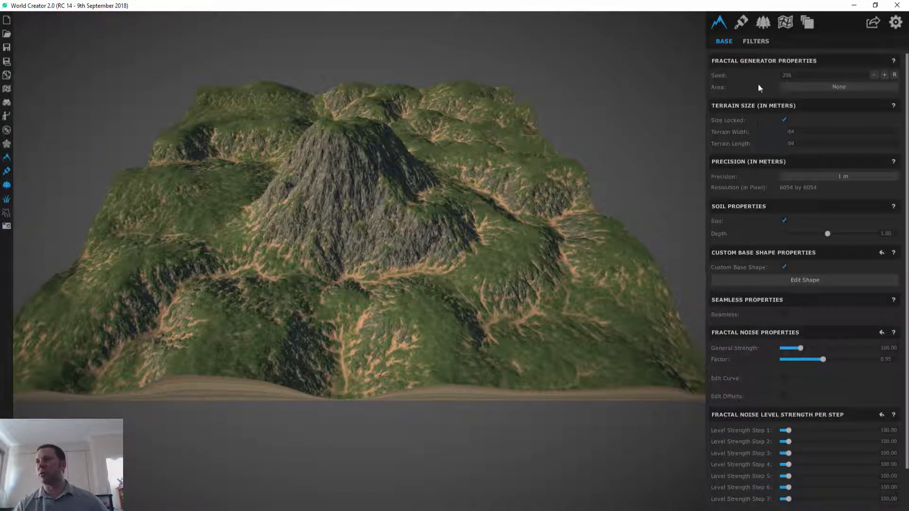
Step: Show the terrain's texture layers and review the Grass layer's texture maps and properties
left_click(741, 22)
left_click(789, 94)
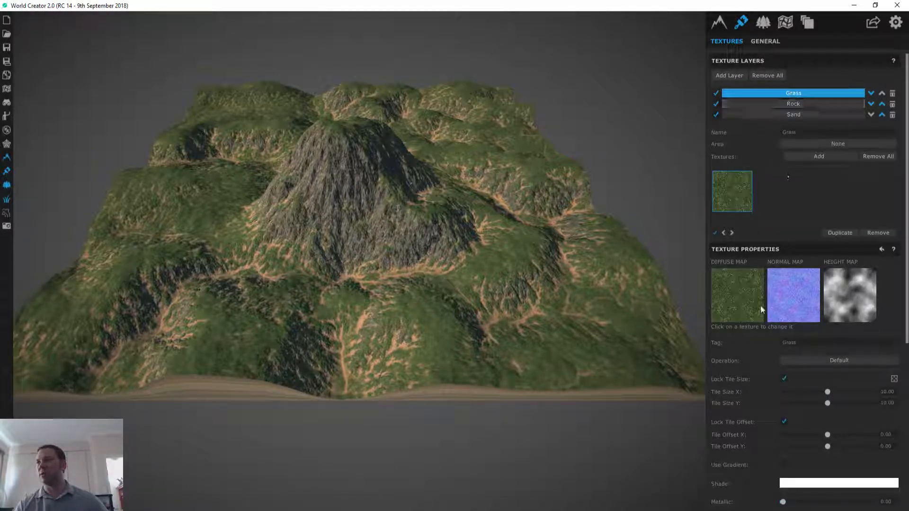
scroll(744, 371, "down", 5)
scroll(742, 360, "up", 1)
scroll(740, 352, "up", 5)
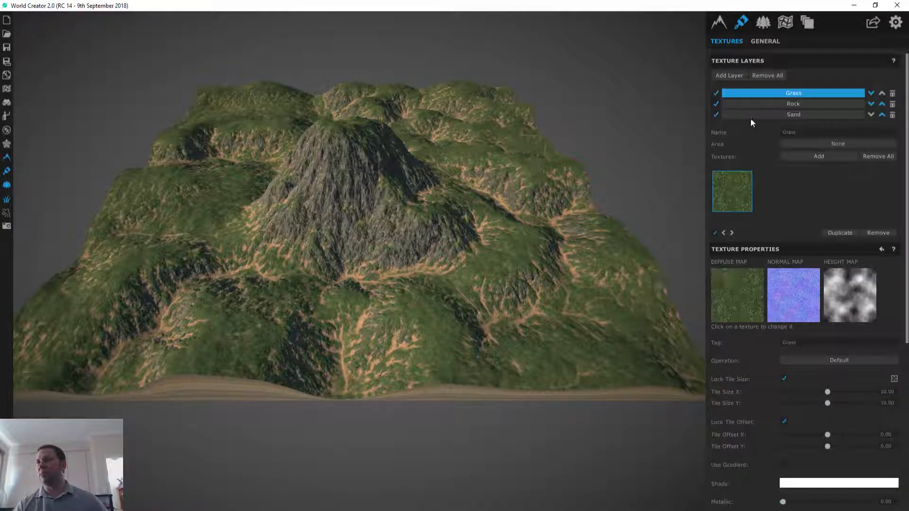
Step: Select the Rock texture layer and examine its texture maps and slope-based distribution settings
left_click(772, 102)
scroll(729, 407, "down", 5)
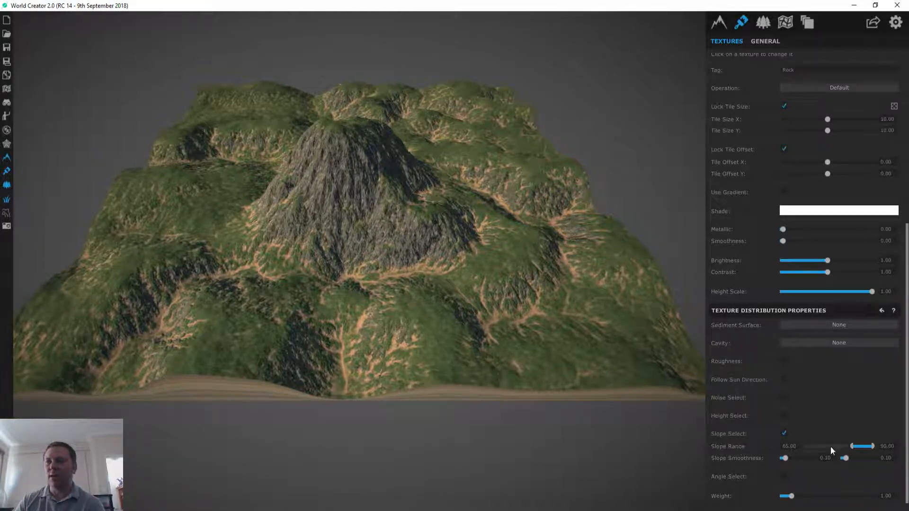
scroll(761, 141, "up", 4)
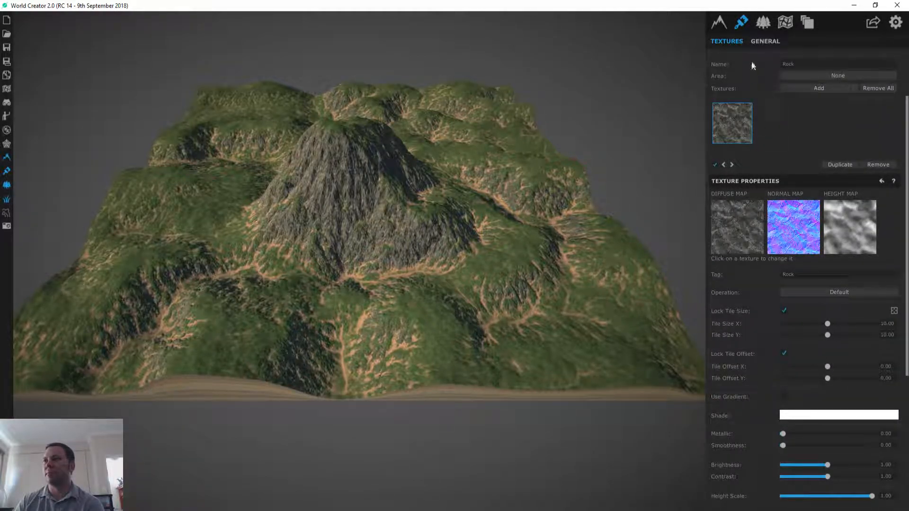
scroll(772, 156, "down", 4)
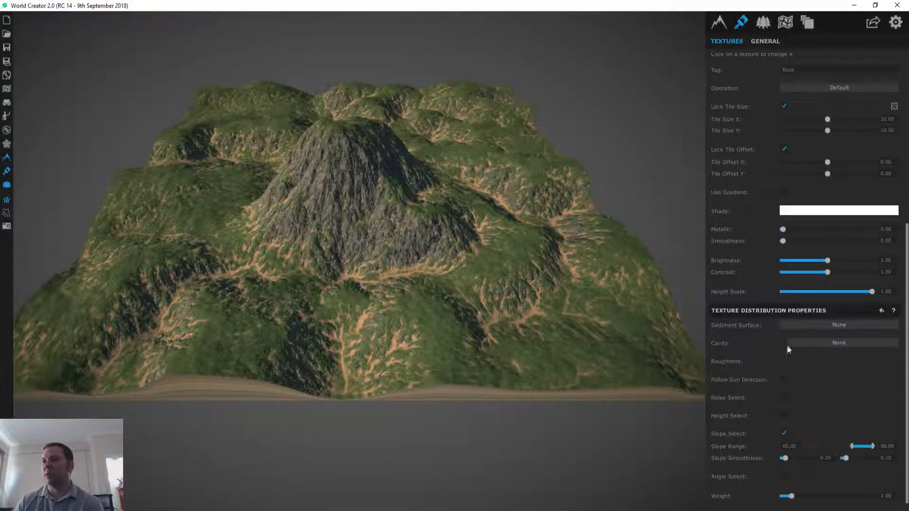
scroll(777, 284, "up", 5)
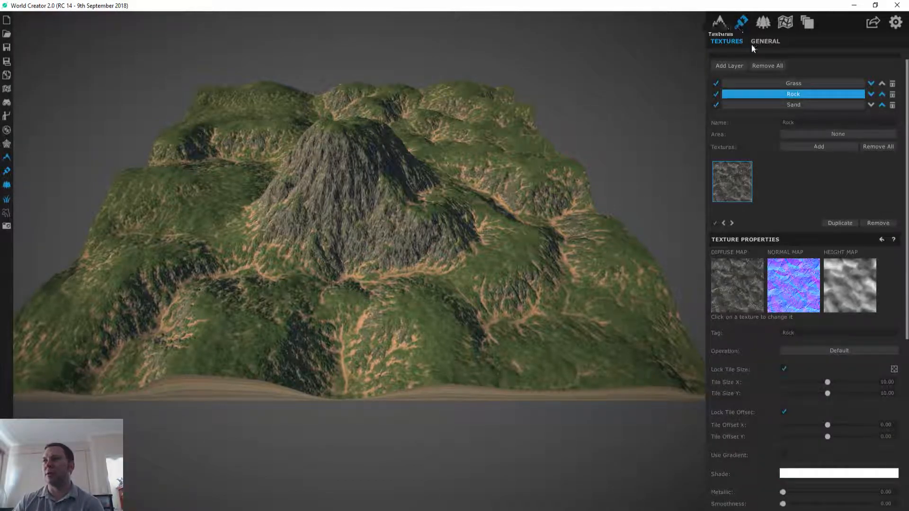
Step: Return to the Grass layer and check its texture distribution properties
left_click(768, 83)
scroll(770, 282, "down", 1)
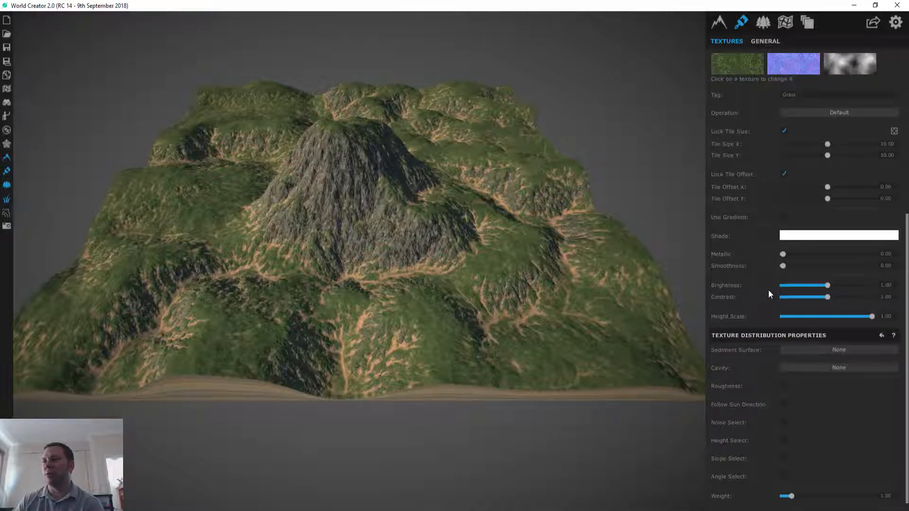
scroll(767, 314, "up", 7)
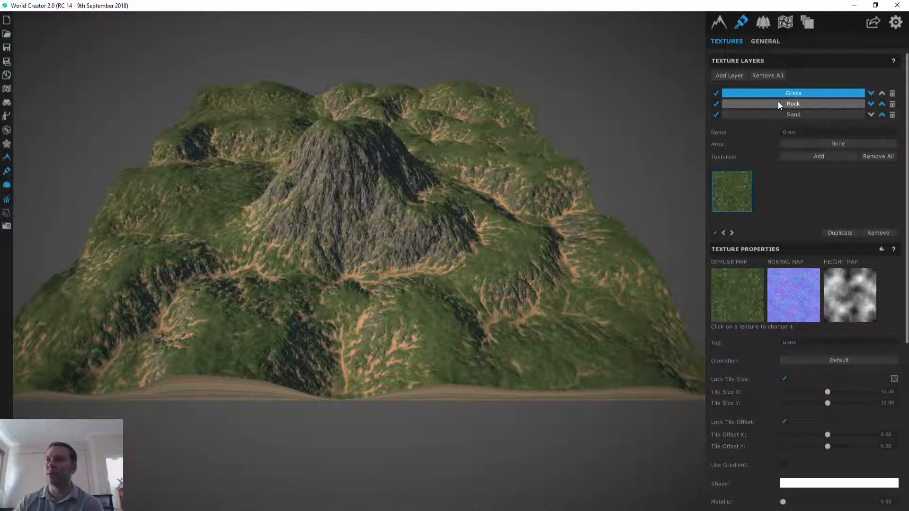
Step: Examine the Sand layer's texture, cavity and slope distribution settings, and reselect the Rock layer
left_click(780, 105)
left_click(780, 115)
scroll(777, 373, "down", 5)
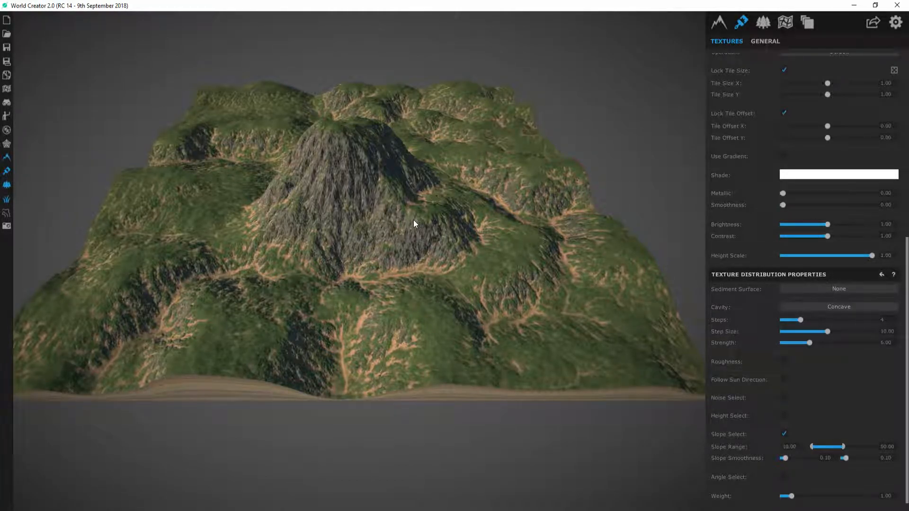
scroll(776, 206, "up", 5)
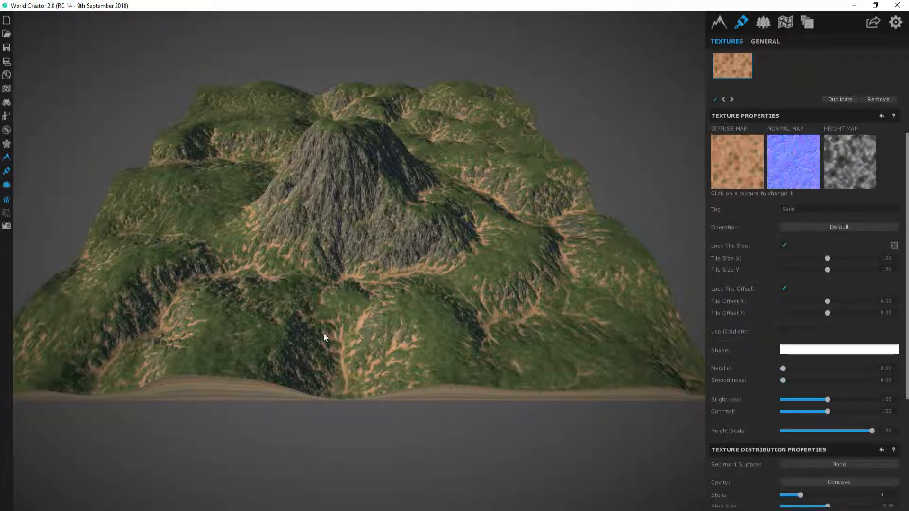
scroll(773, 229, "up", 4)
left_click(794, 102)
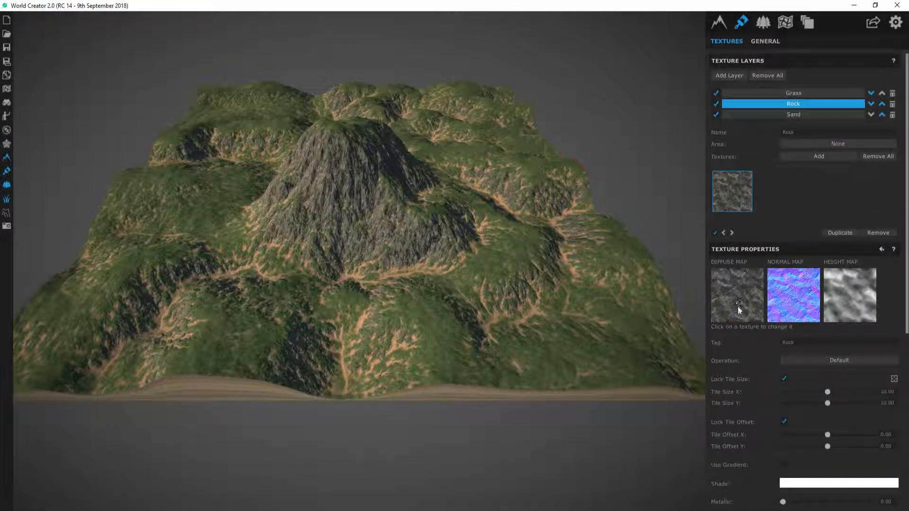
Step: Review the Rock layer's texture and slope distribution properties, and show the surface export settings for the terrain height map
scroll(752, 356, "down", 5)
scroll(753, 359, "down", 3)
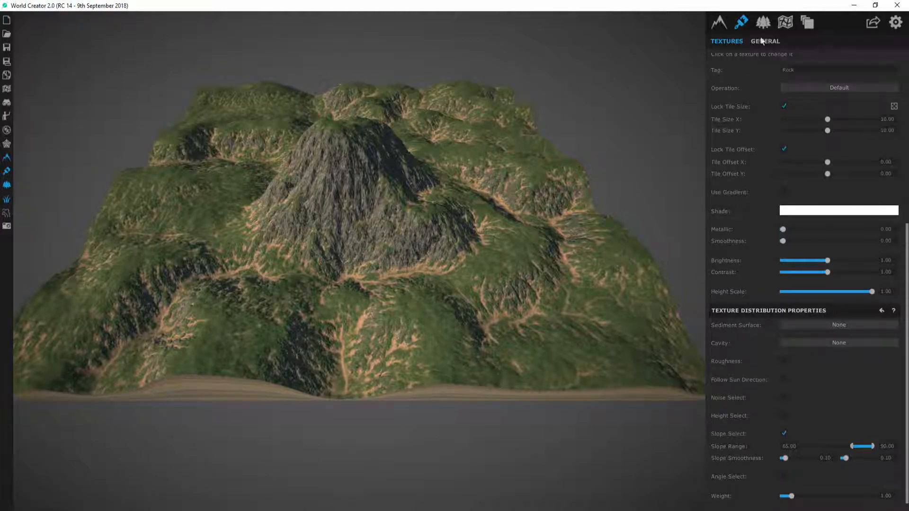
left_click(874, 22)
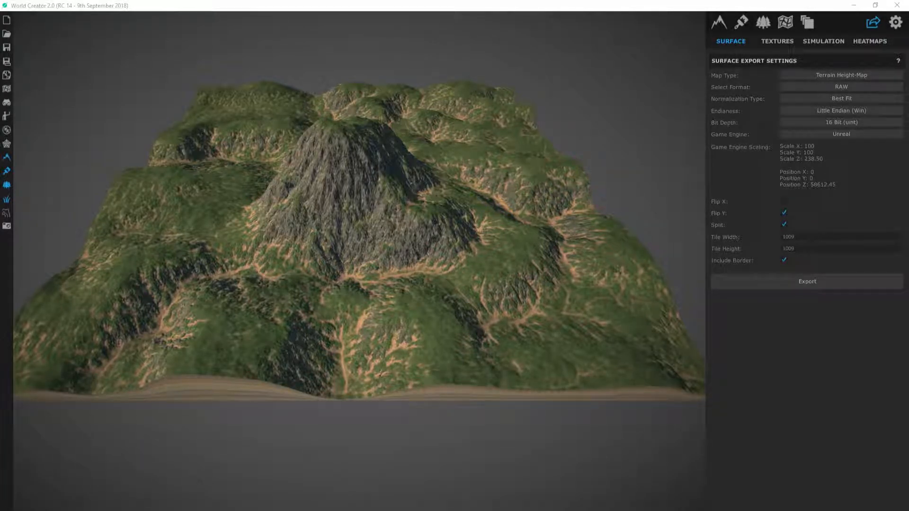
Step: Switch to the browser, maximize the Unreal Landscape Technical Guide and find its table of recommended landscape sizes
left_click_drag(0, 94, 184, 93)
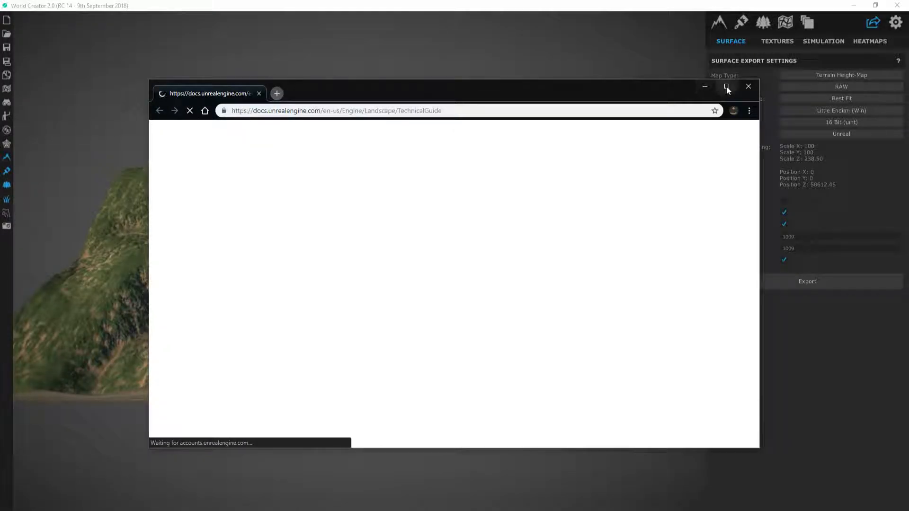
left_click(726, 87)
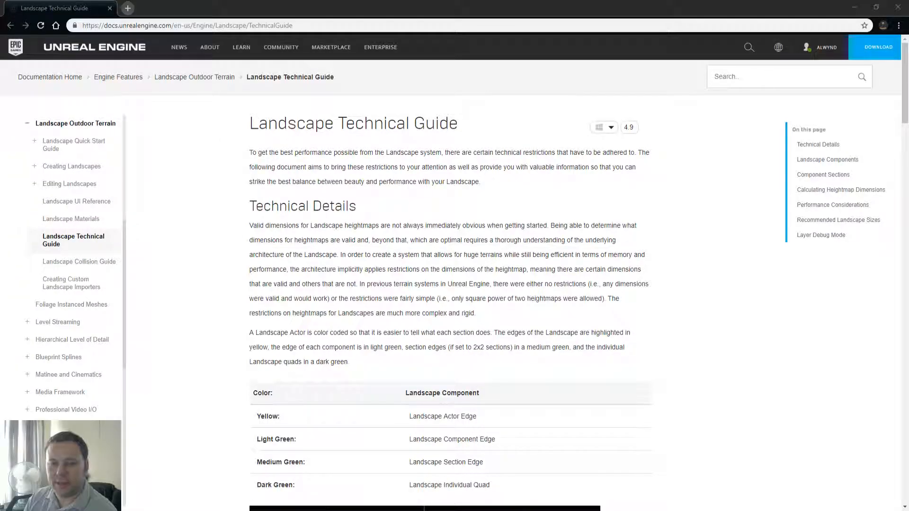
scroll(572, 265, "down", 12)
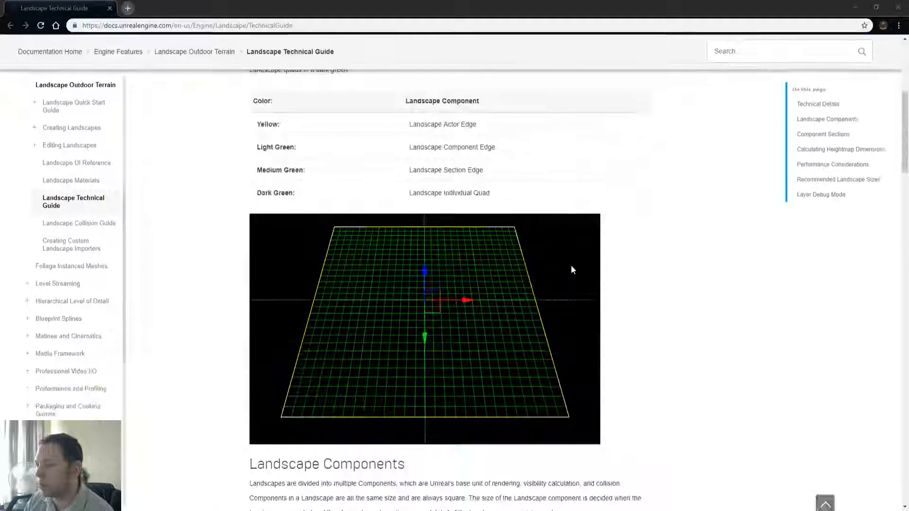
scroll(760, 282, "down", 20)
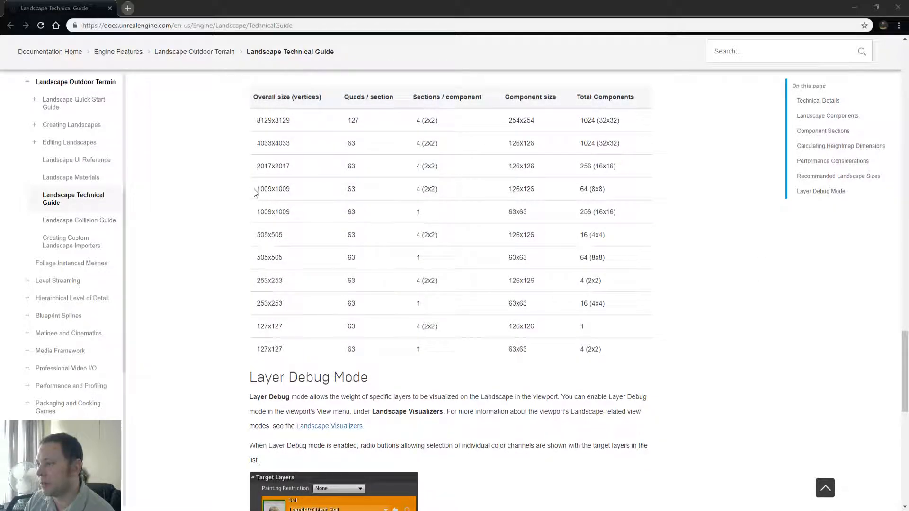
Step: Compare the two 1009x1009 rows by highlighting each, ending on the one with 4 (2x2) sections per component
left_click_drag(258, 189, 637, 192)
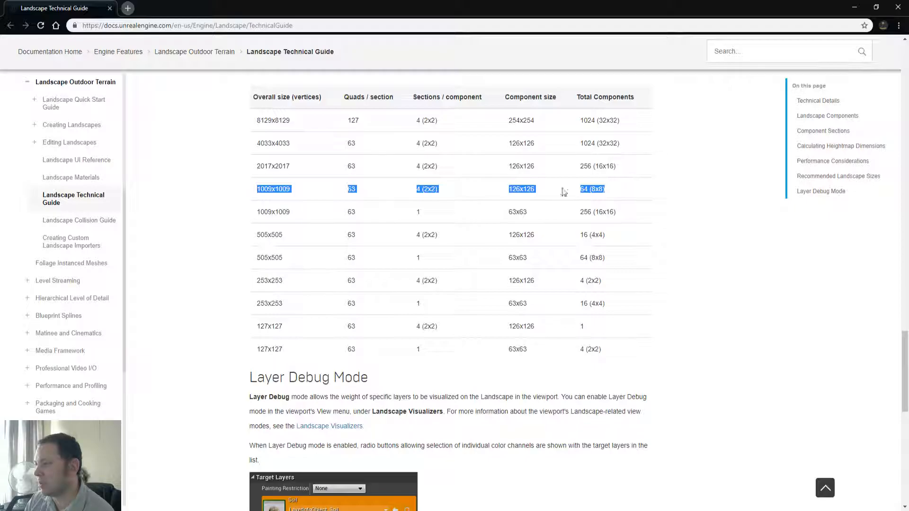
left_click_drag(258, 212, 678, 211)
left_click(641, 214)
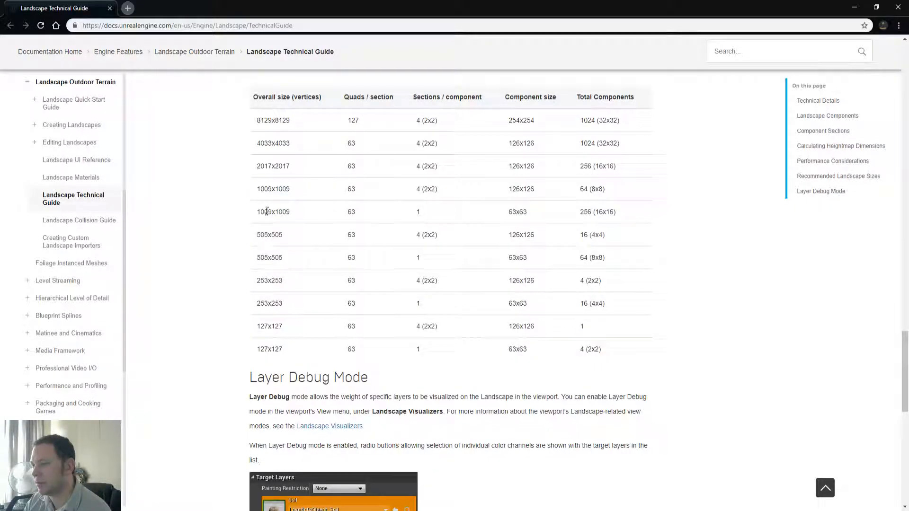
left_click_drag(258, 212, 625, 213)
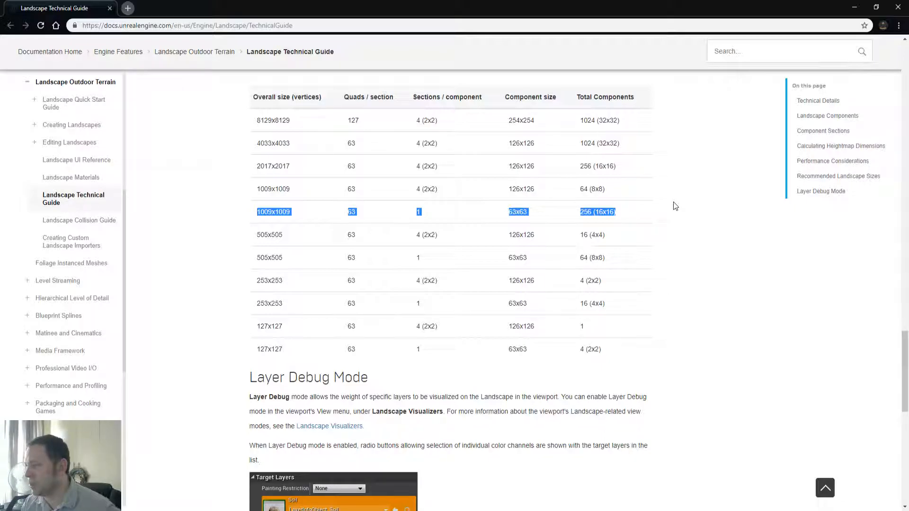
left_click_drag(258, 190, 614, 197)
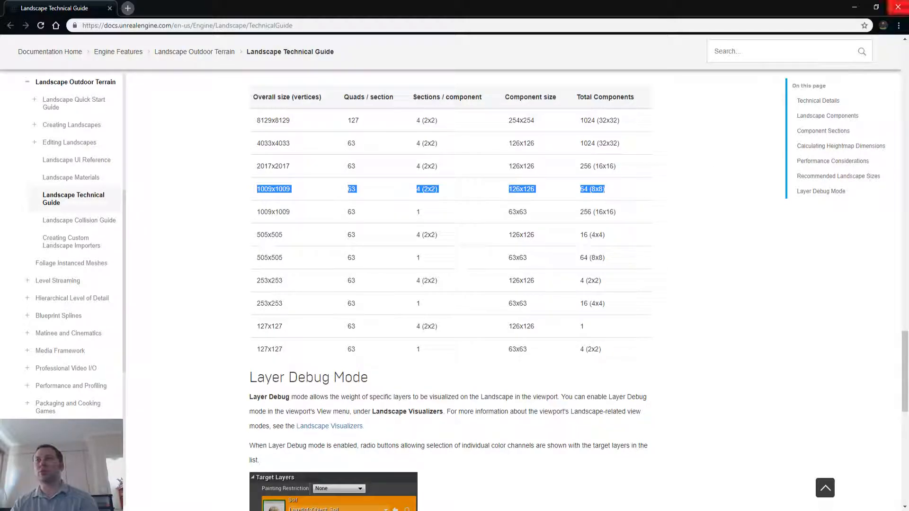
Step: Shrink the browser window, highlight the 1009x1009 overall size with 2x2 sections and switch back to World Creator
left_click(878, 7)
left_click_drag(326, 289, 368, 289)
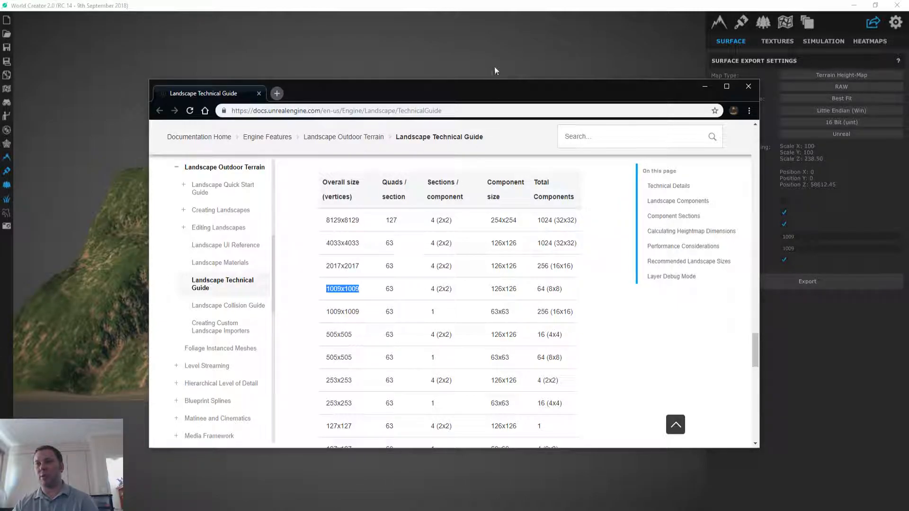
left_click(448, 5)
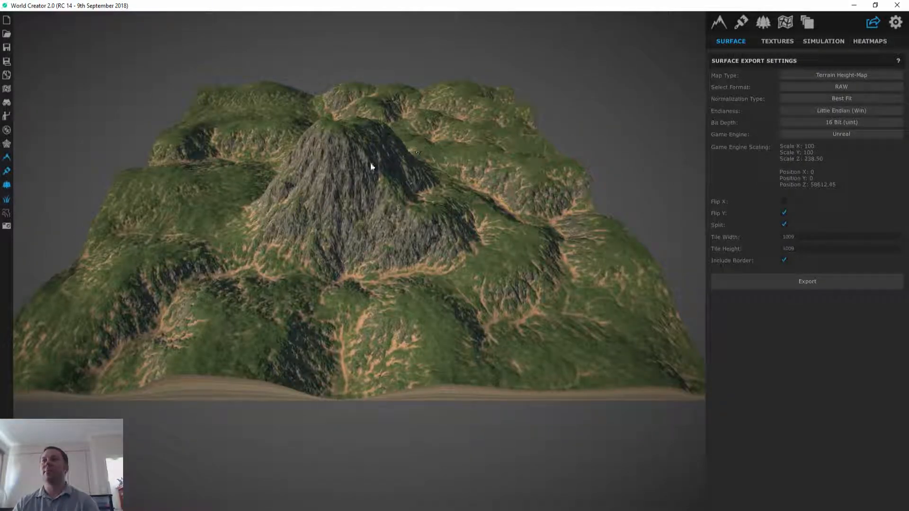
Step: Show the terrain's base settings and start a new project without saving the current one
left_click(720, 23)
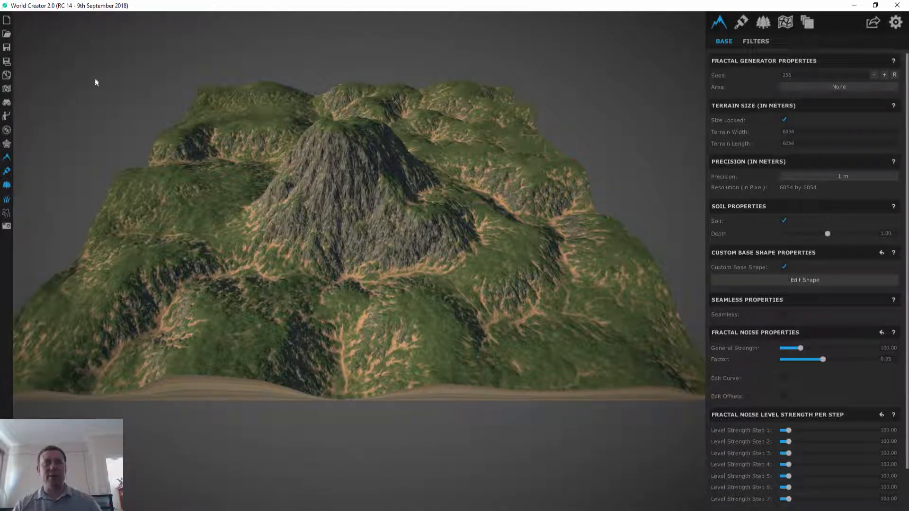
left_click(6, 20)
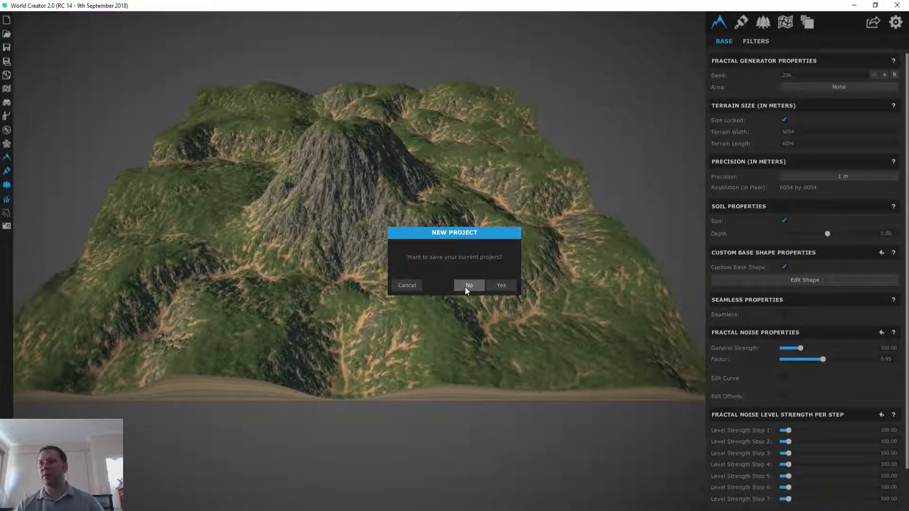
left_click(469, 286)
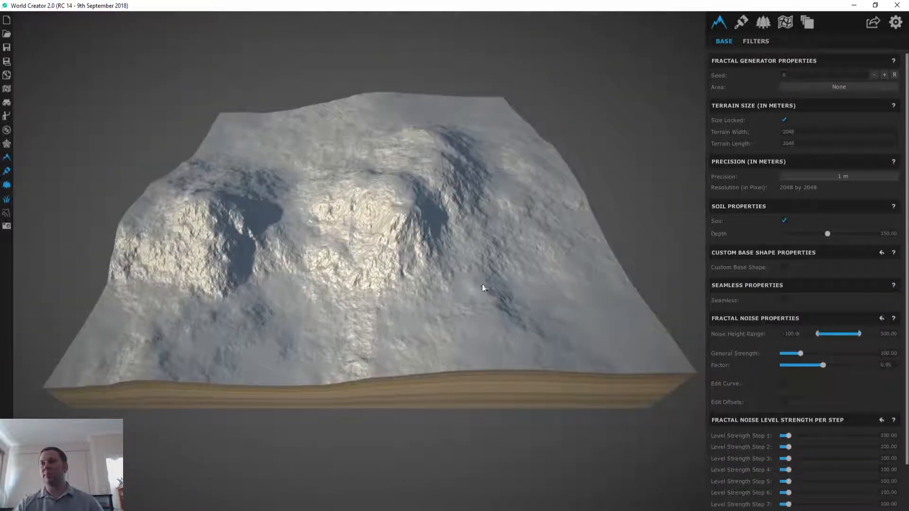
Step: Switch to File Explorer, browse up from the WorldCreator folder to Unreal Projects, and return to World Creator
key("alt+Tab")
left_click(449, 201)
left_click(381, 179)
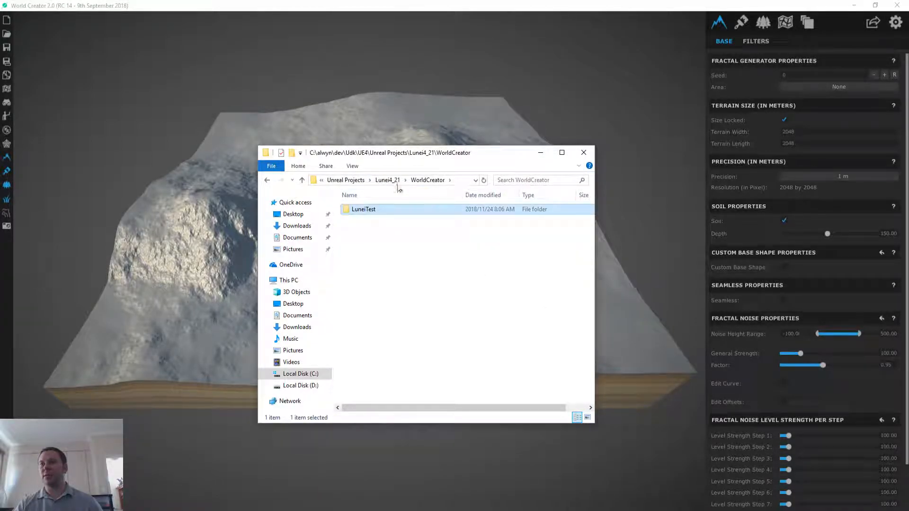
left_click(387, 179)
left_click(388, 180)
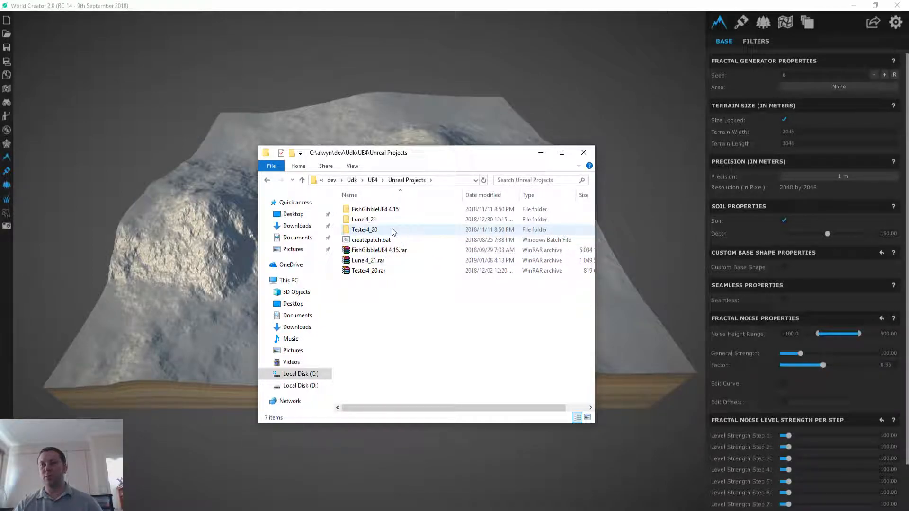
left_click(489, 4)
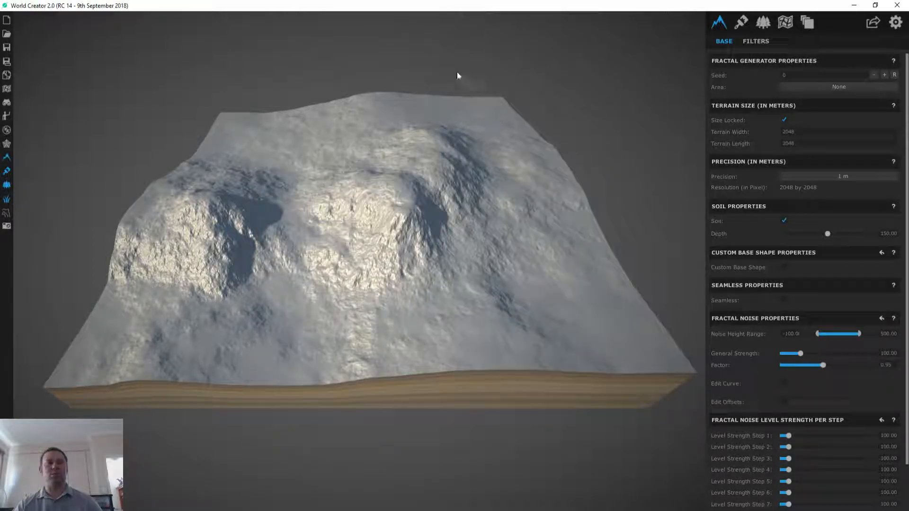